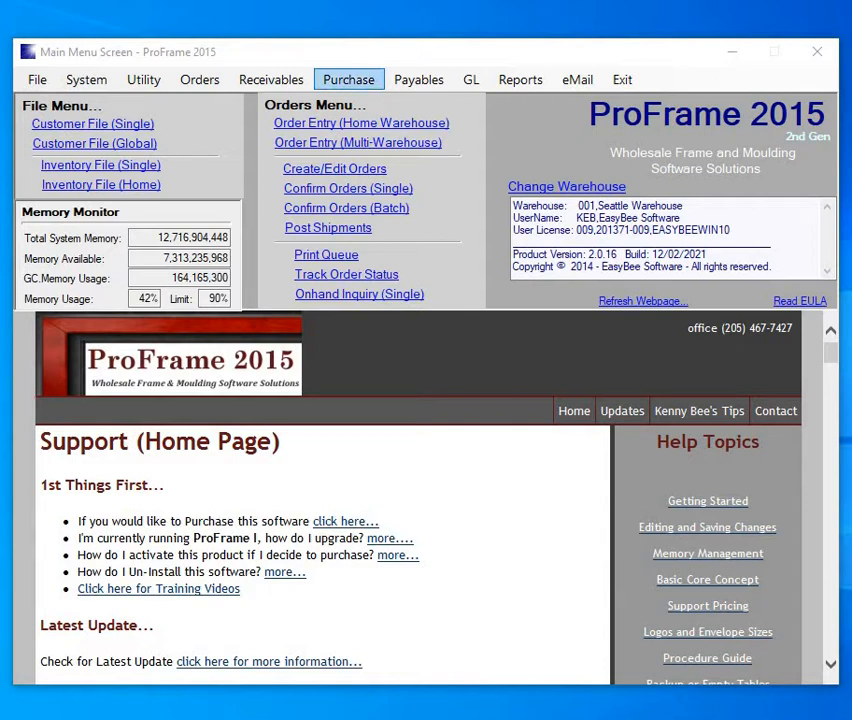
# - Open the home purchase order entry and start adding a new purchase order
pyautogui.click(360, 87)
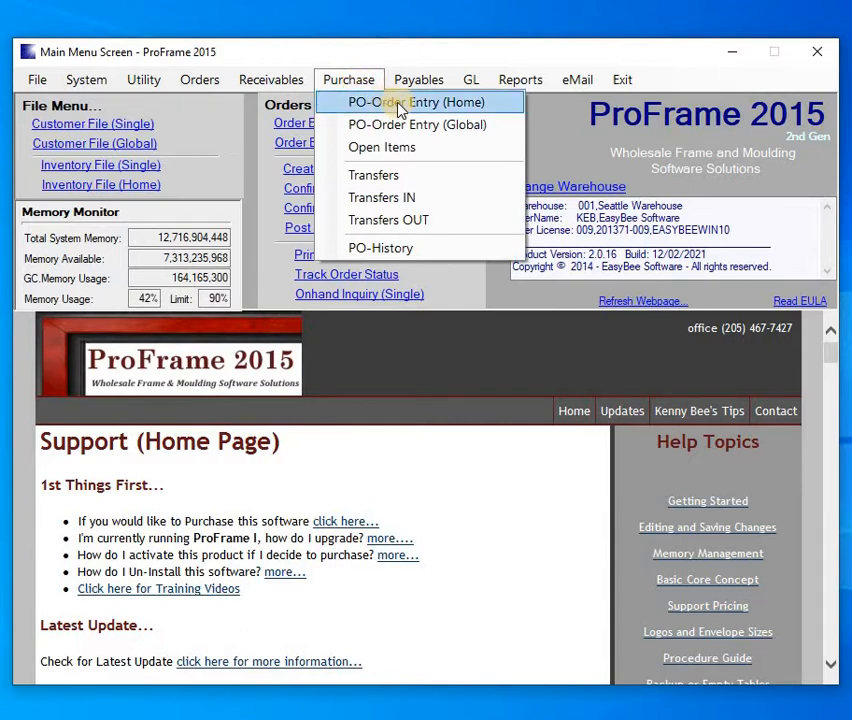
pyautogui.click(400, 106)
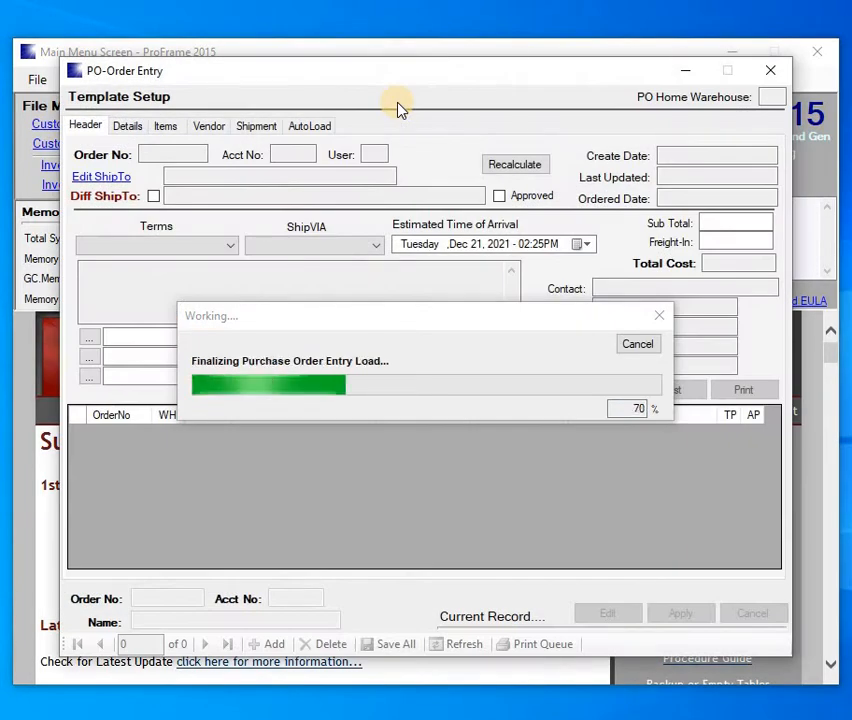
pyautogui.click(273, 646)
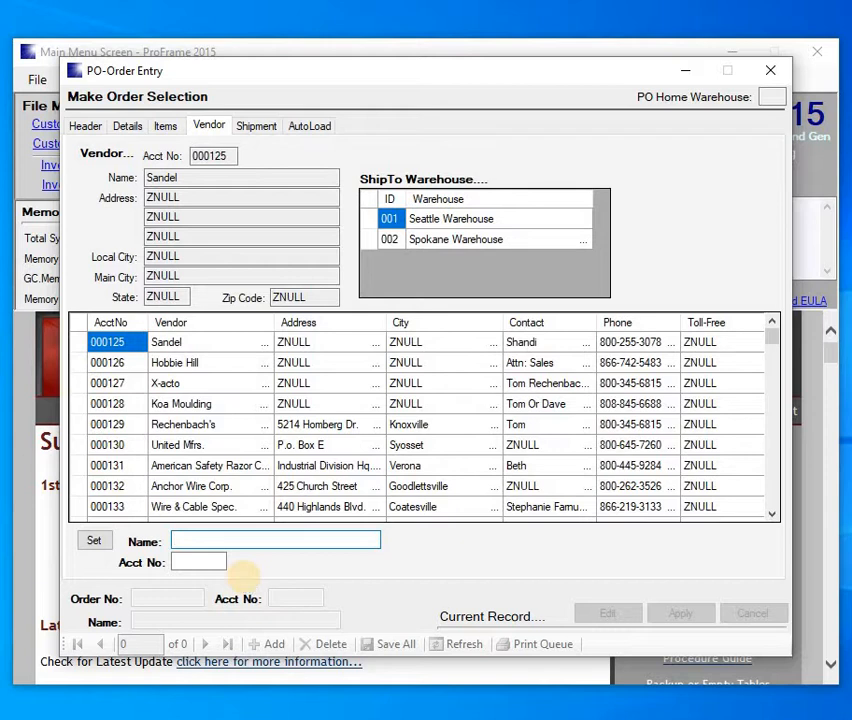
# - Find the vendor Crescent by the name "CRE" and set it on the order, with Seattle Warehouse as the ship-to warehouse
pyautogui.write('CR')
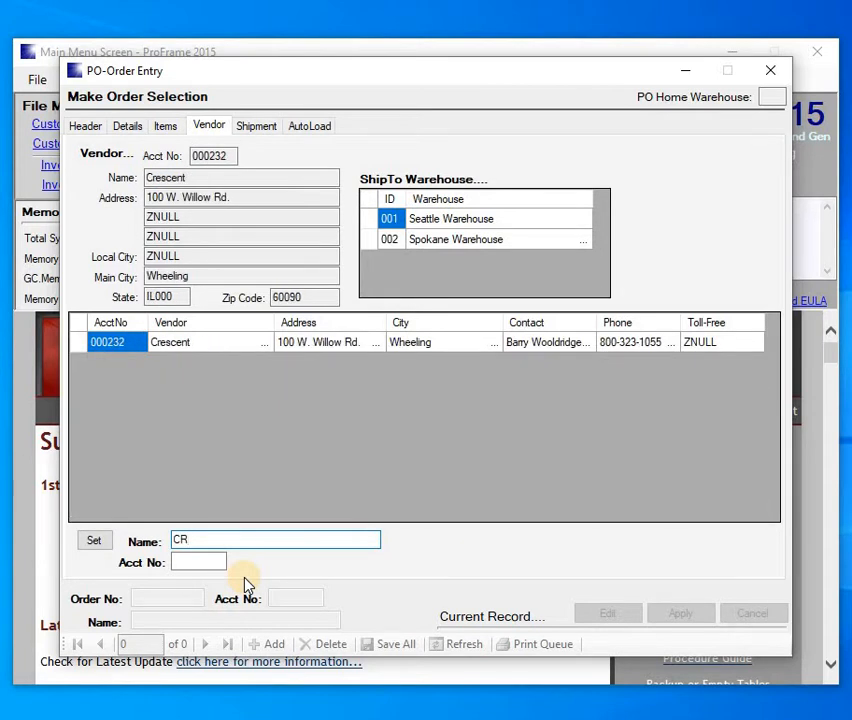
pyautogui.write('E')
pyautogui.click(81, 352)
pyautogui.click(157, 182)
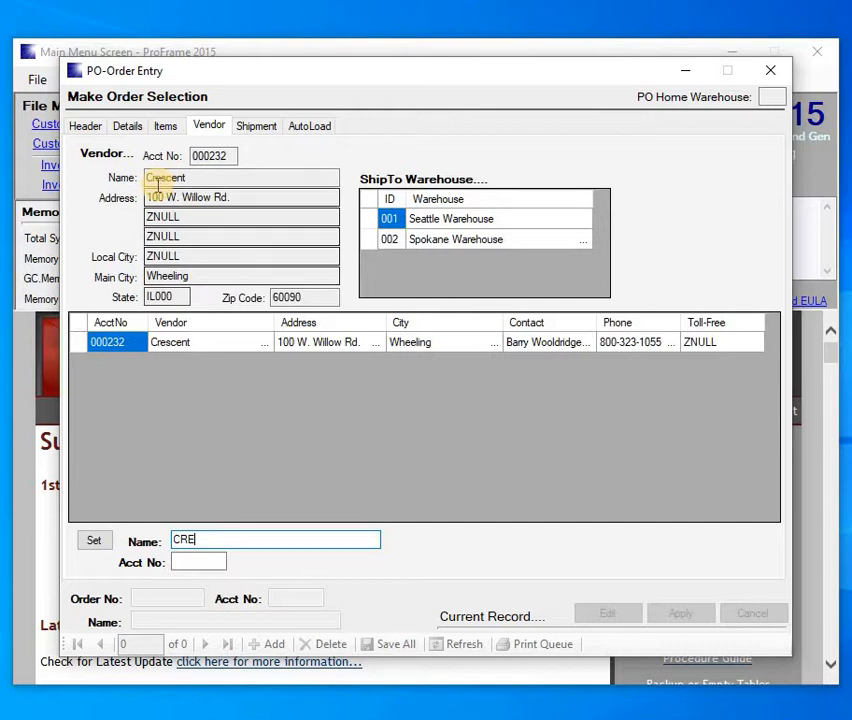
pyautogui.click(100, 548)
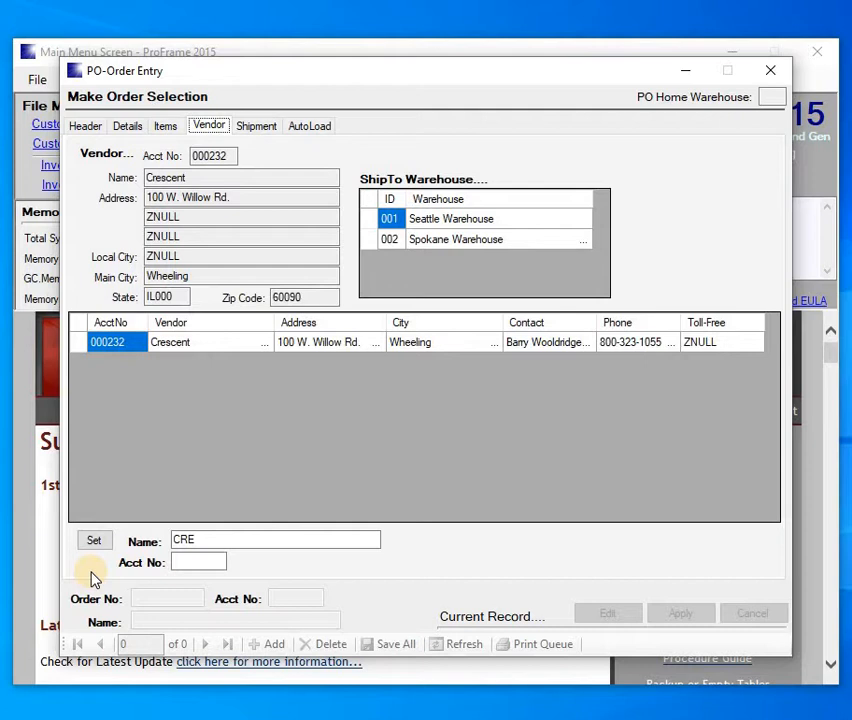
pyautogui.press('Tab')
pyautogui.press('Tab')
pyautogui.press('Tab')
pyautogui.press('Tab')
pyautogui.press('Tab')
pyautogui.click(93, 542)
pyautogui.click(91, 541)
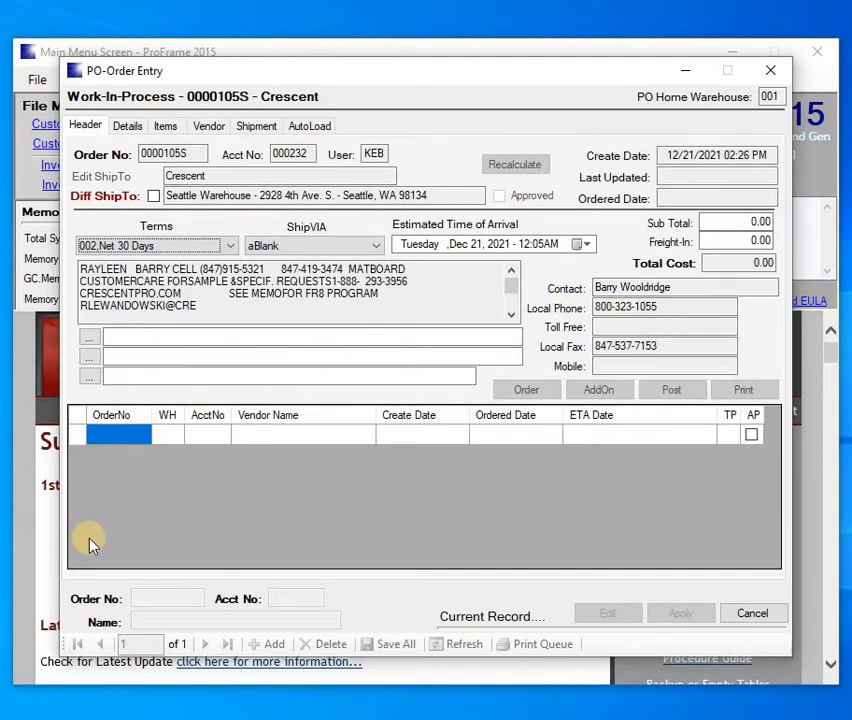
# - Keep the order header's Net 30 Days terms, aBlank ship-via, sub total and freight-in at 0.00, and apply the header
pyautogui.press('Tab')
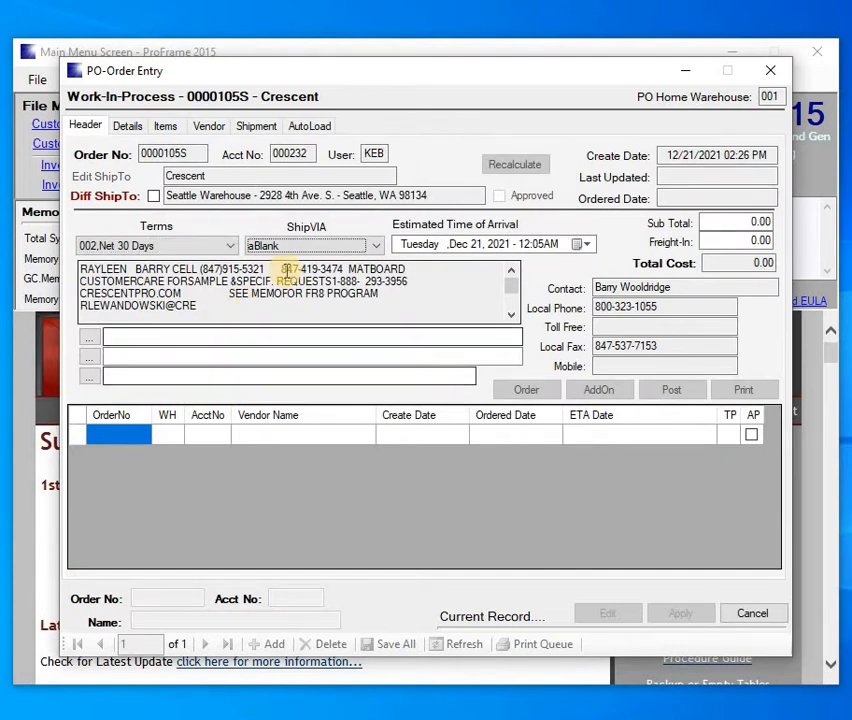
pyautogui.press('Tab')
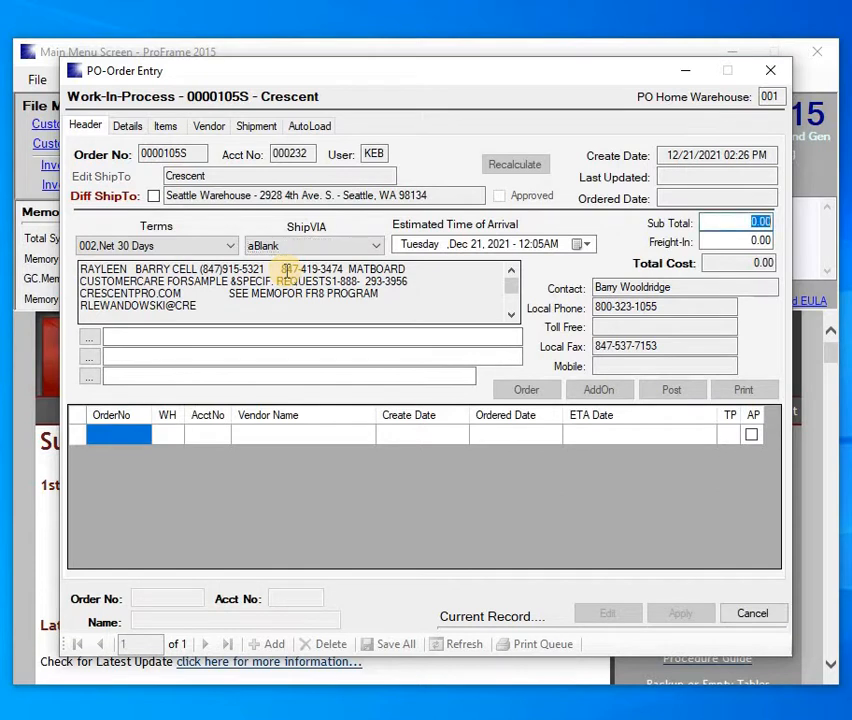
pyautogui.press('Tab')
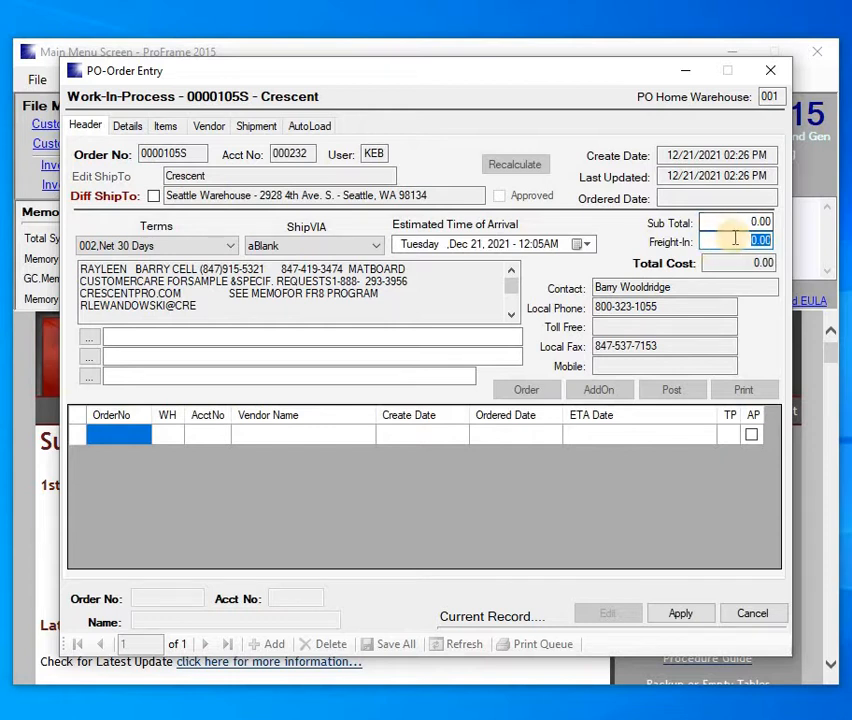
pyautogui.click(680, 615)
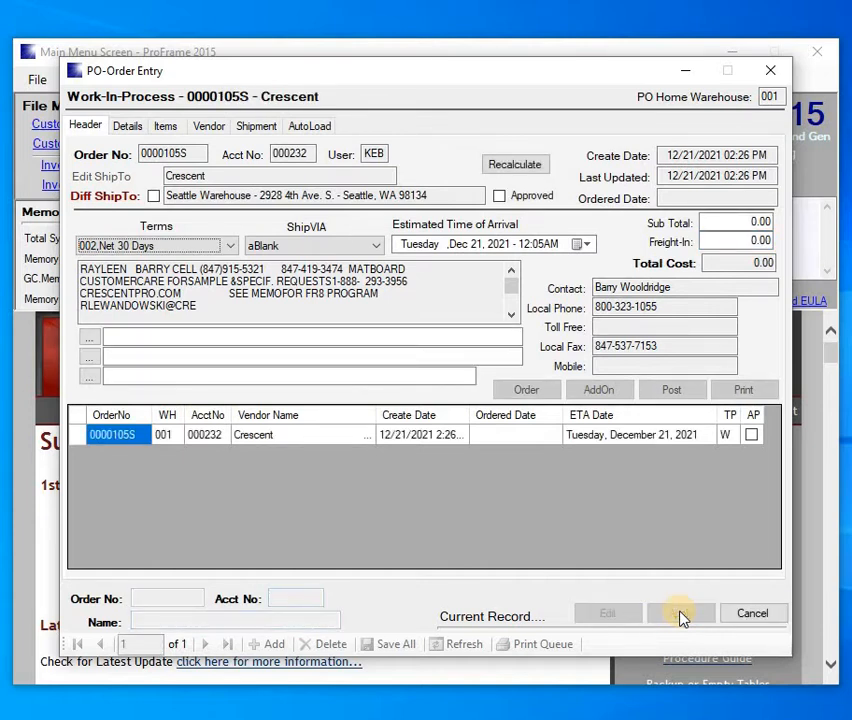
# - Add a detail line to the order, looking up item number C07180, White-blue Core (32 X 40), and setting it as the item
pyautogui.click(127, 127)
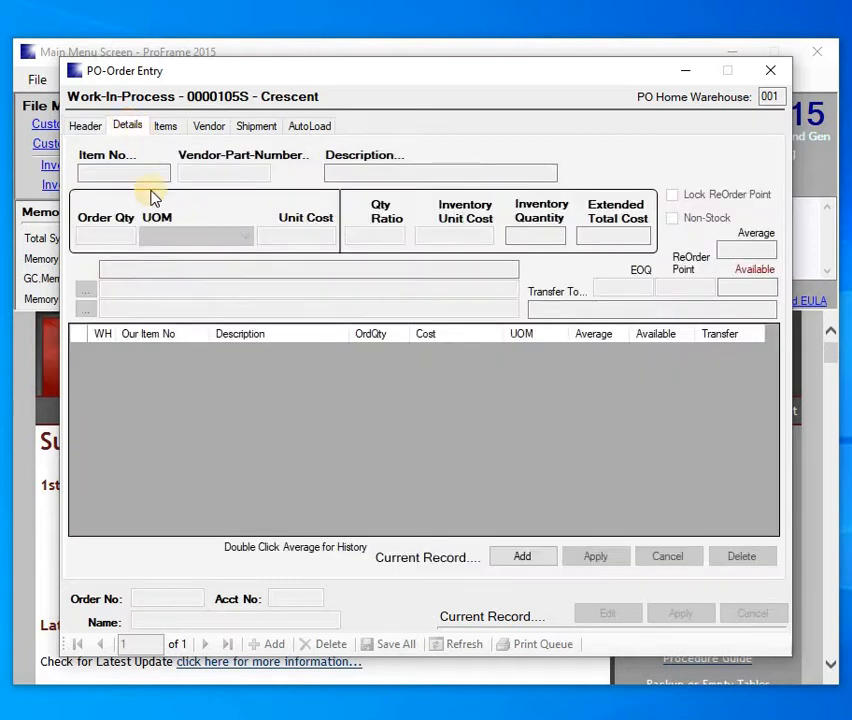
pyautogui.click(520, 557)
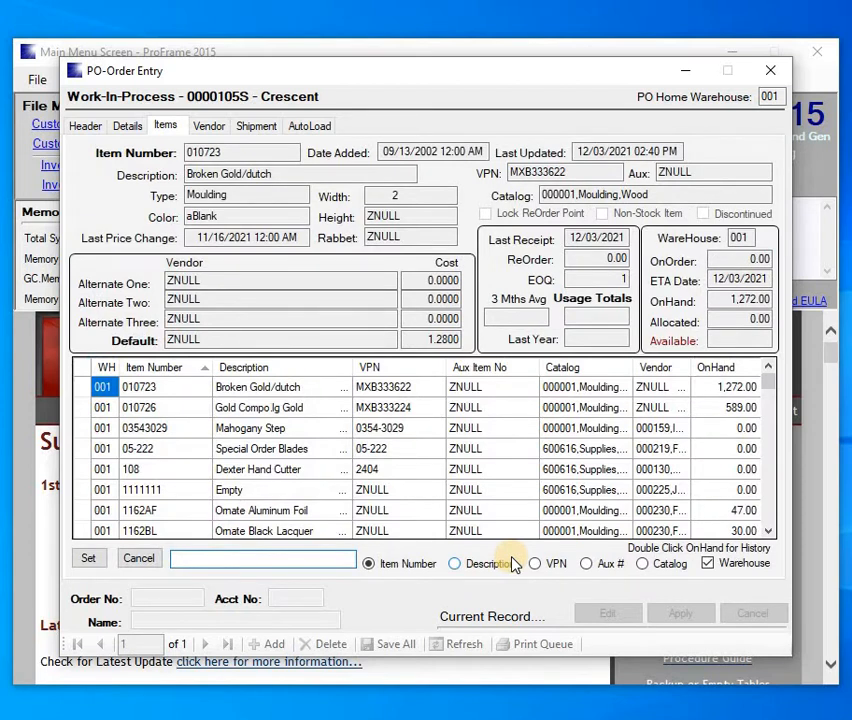
pyautogui.write('C')
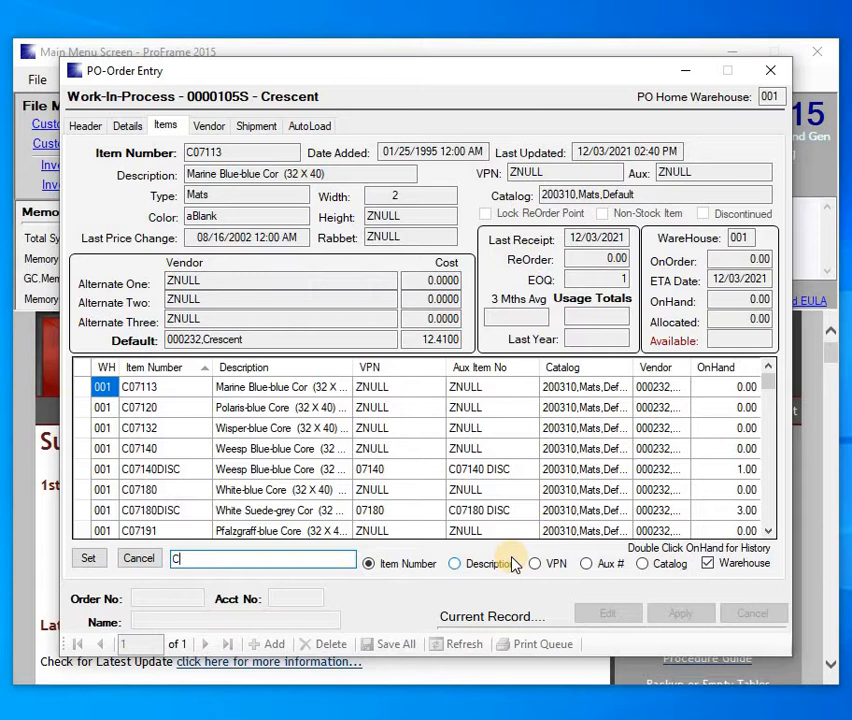
pyautogui.write('0')
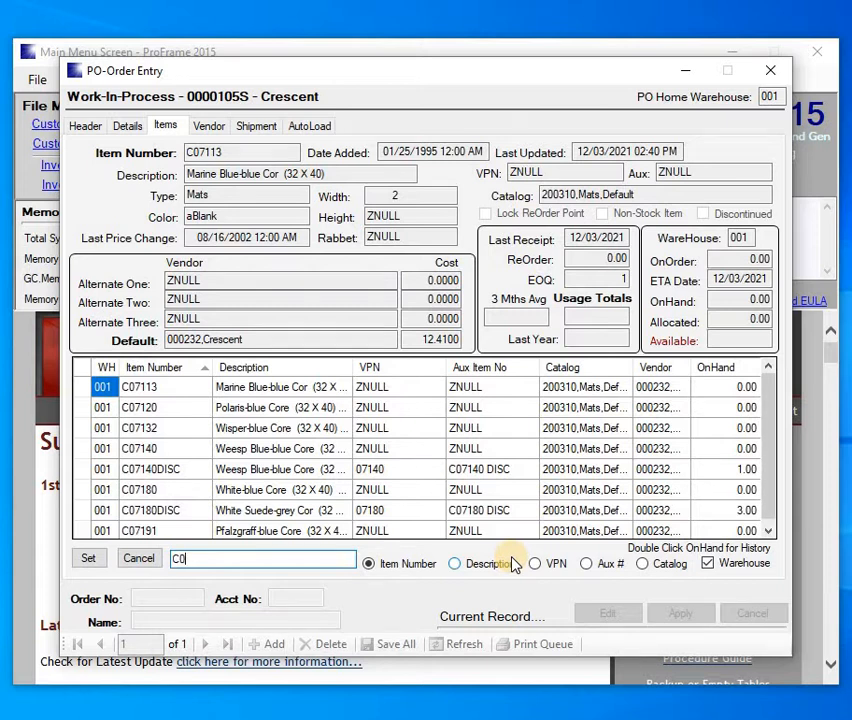
pyautogui.write('7180')
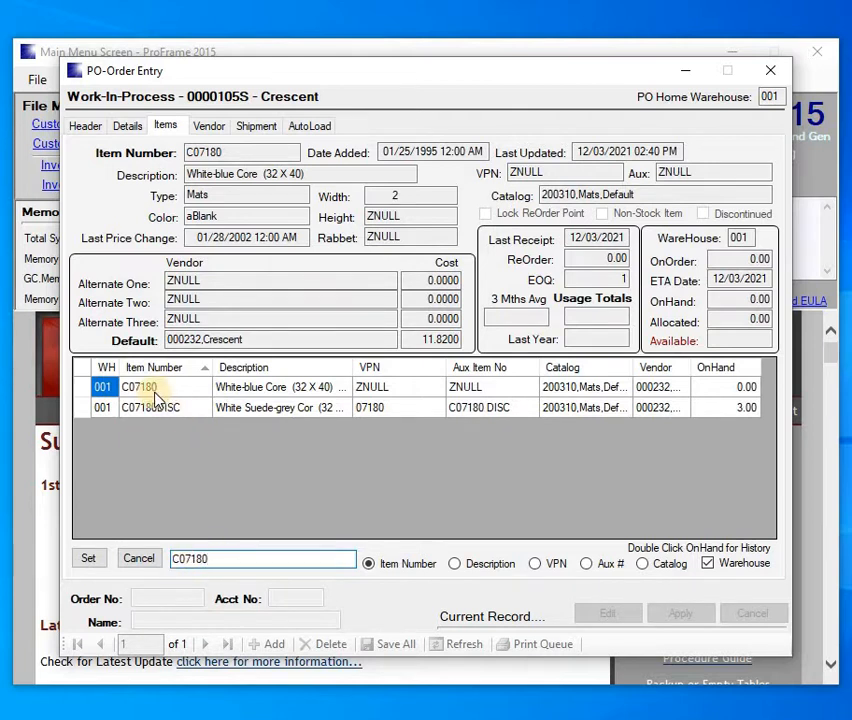
pyautogui.click(107, 391)
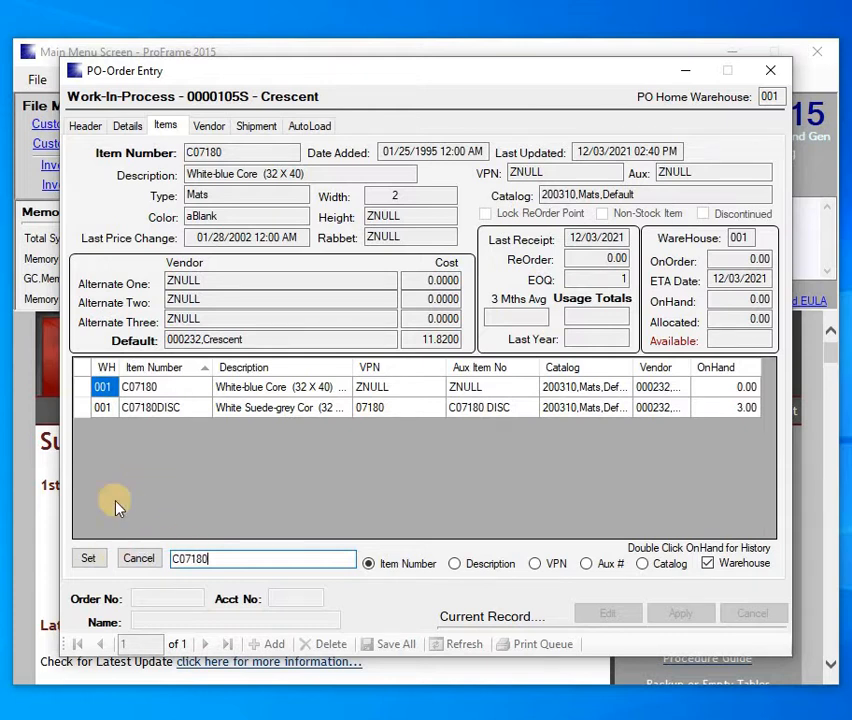
pyautogui.press('Return')
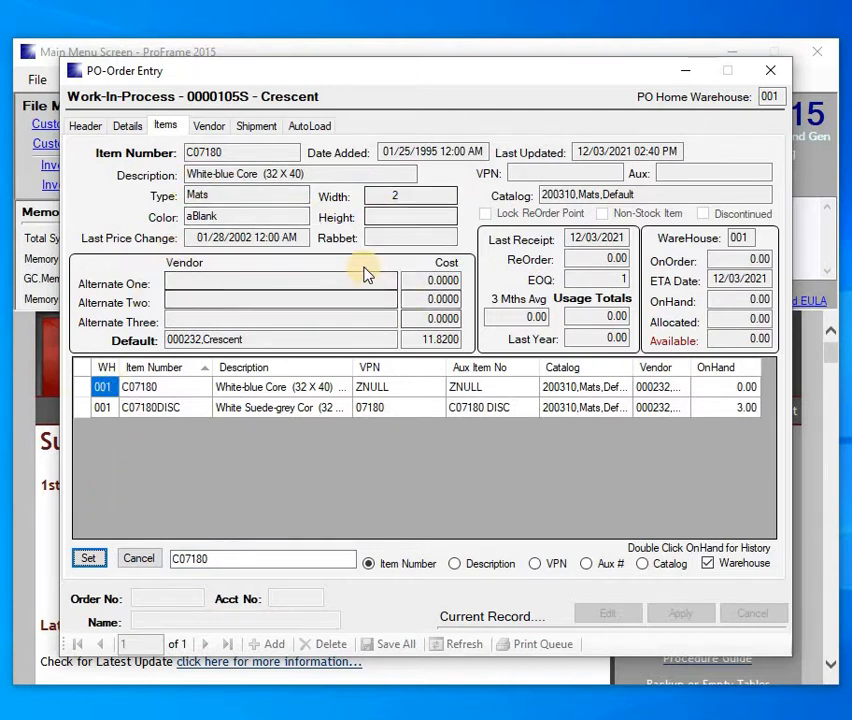
pyautogui.click(92, 562)
pyautogui.press('Return')
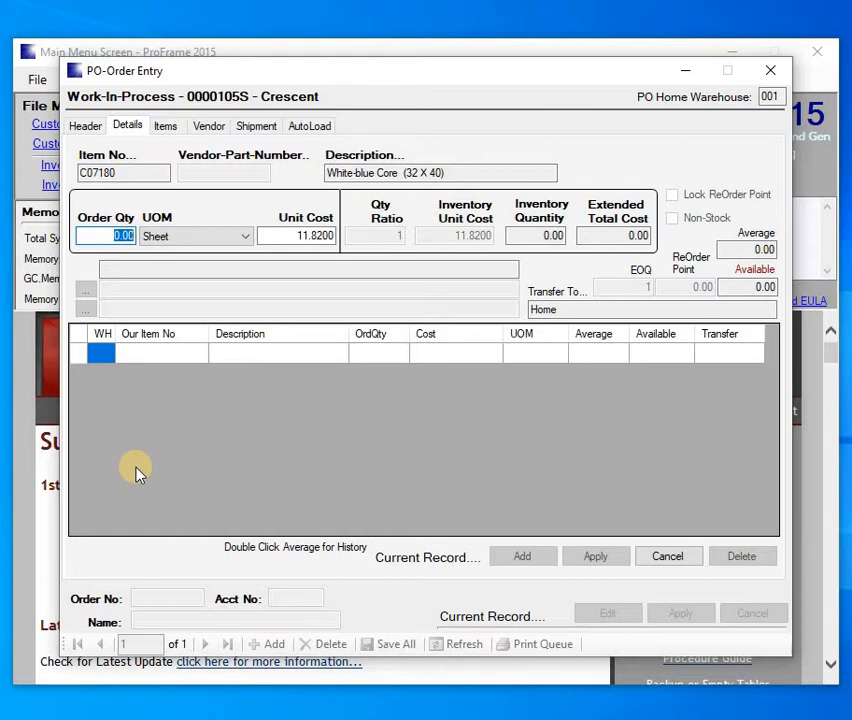
# - Order 50 of C07180 by the Sheet, keep the 11.8200 unit cost, quantity ratio 1 and blank comments, and apply the line
pyautogui.write('50')
pyautogui.press('Tab')
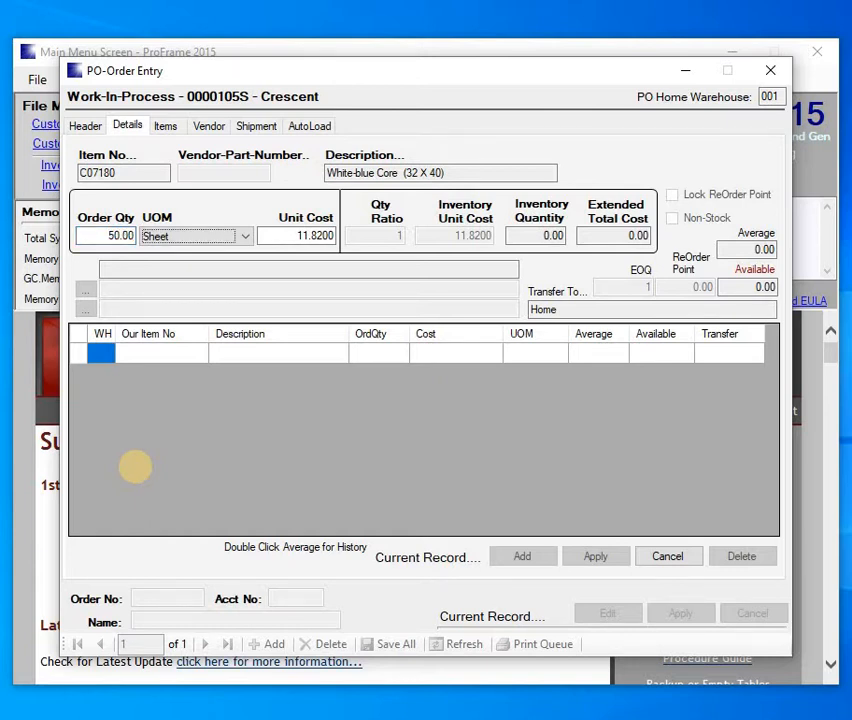
pyautogui.press('Tab')
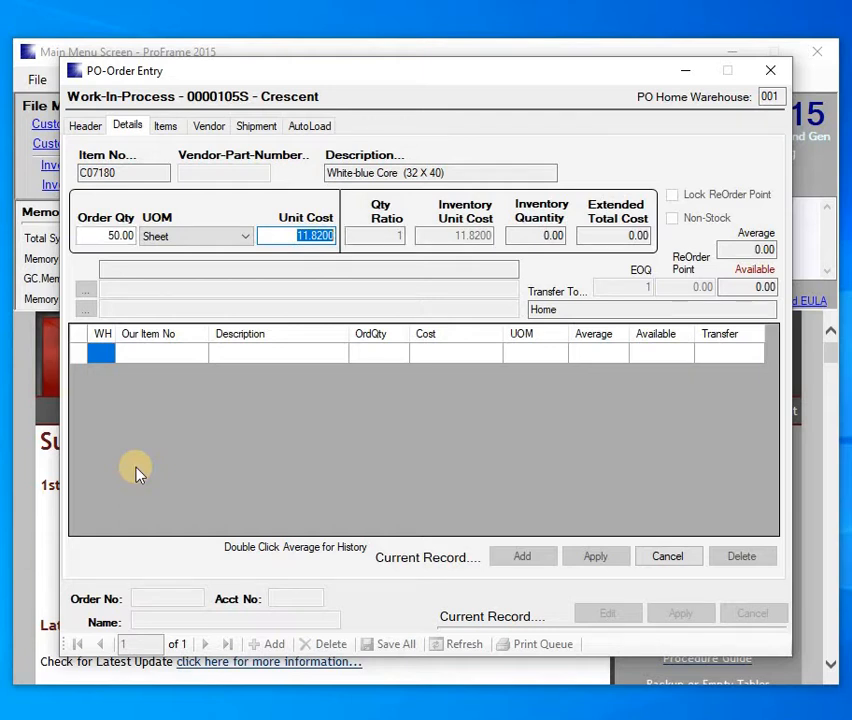
pyautogui.press('Return')
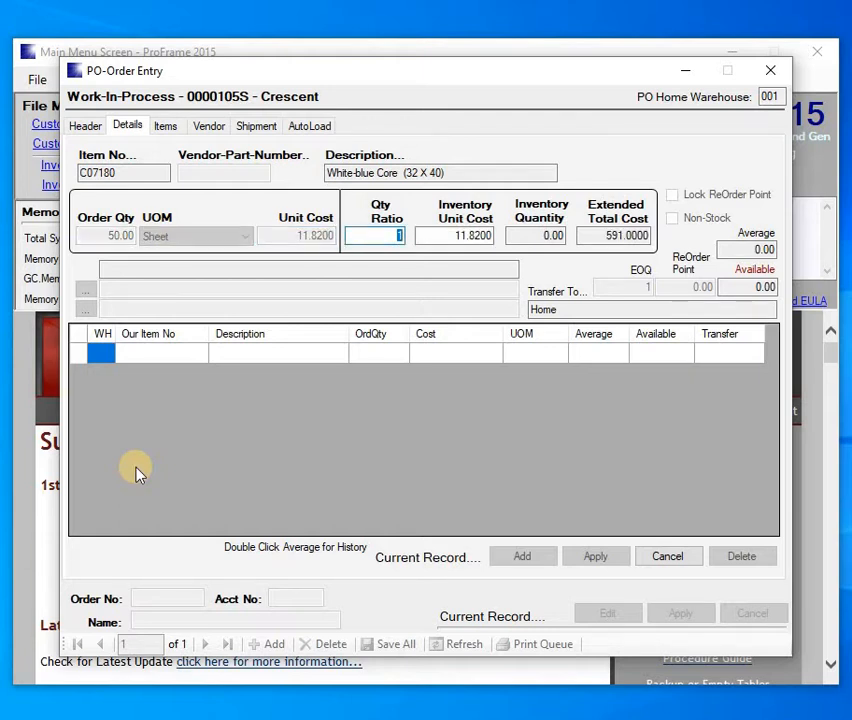
pyautogui.press('Return')
pyautogui.press('Return')
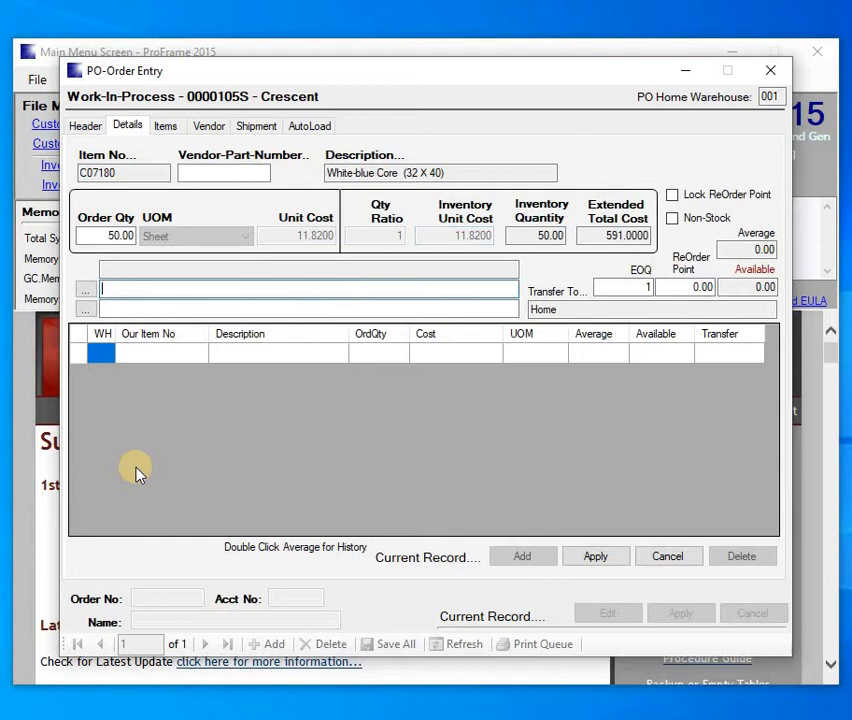
pyautogui.press('Return')
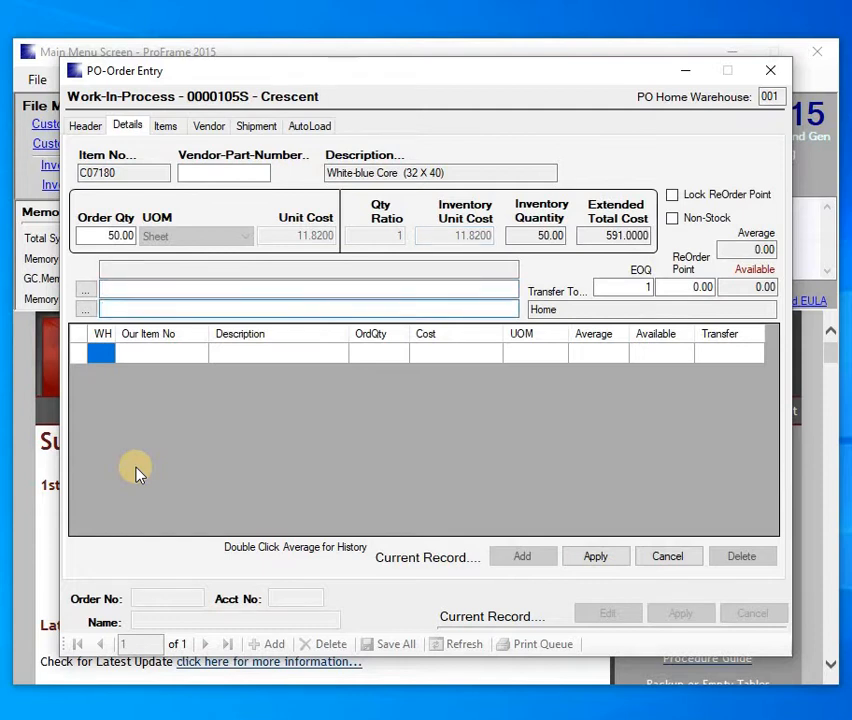
pyautogui.press('Return')
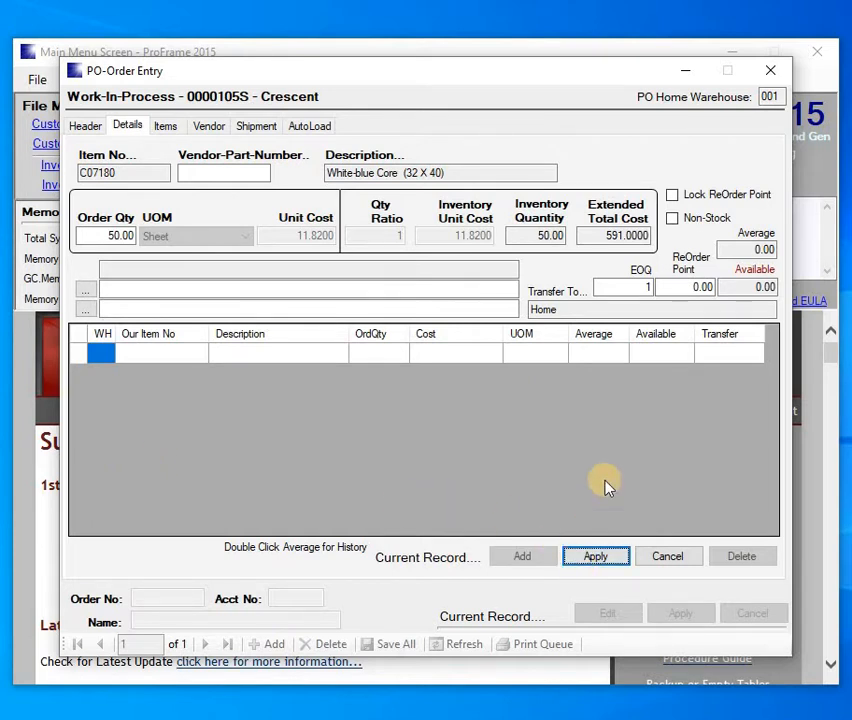
pyautogui.press('Return')
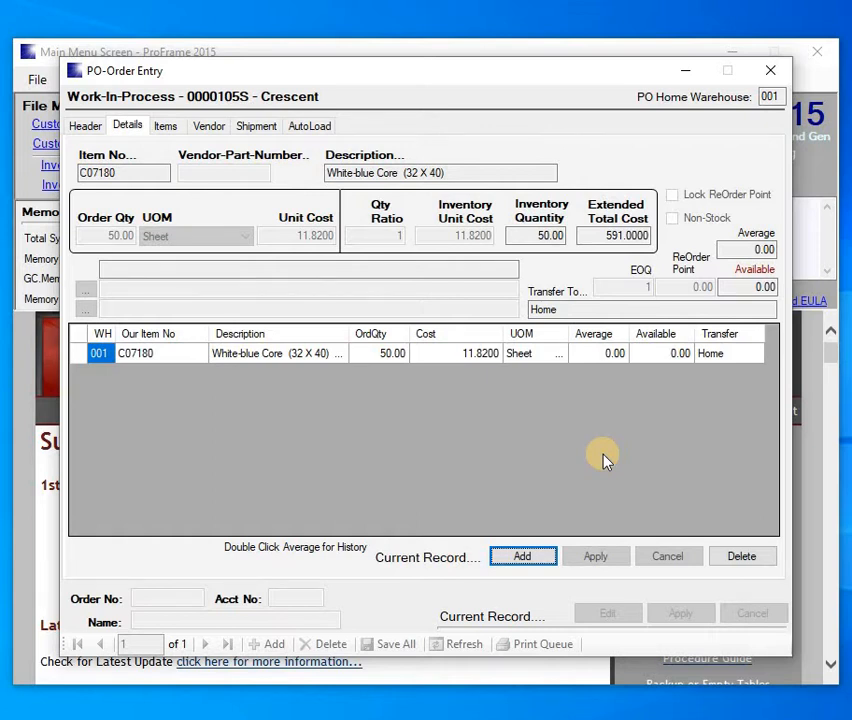
# - Add another detail line, filter the items by "C07", and set C07132, Wisper-blue Core (32 X 40), as the item
pyautogui.press('Return')
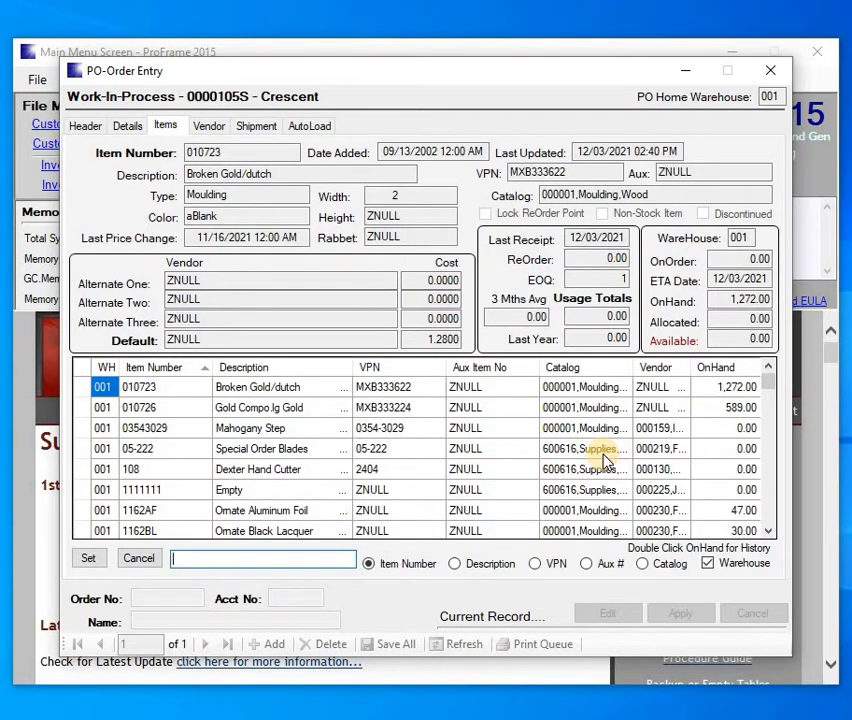
pyautogui.write('C')
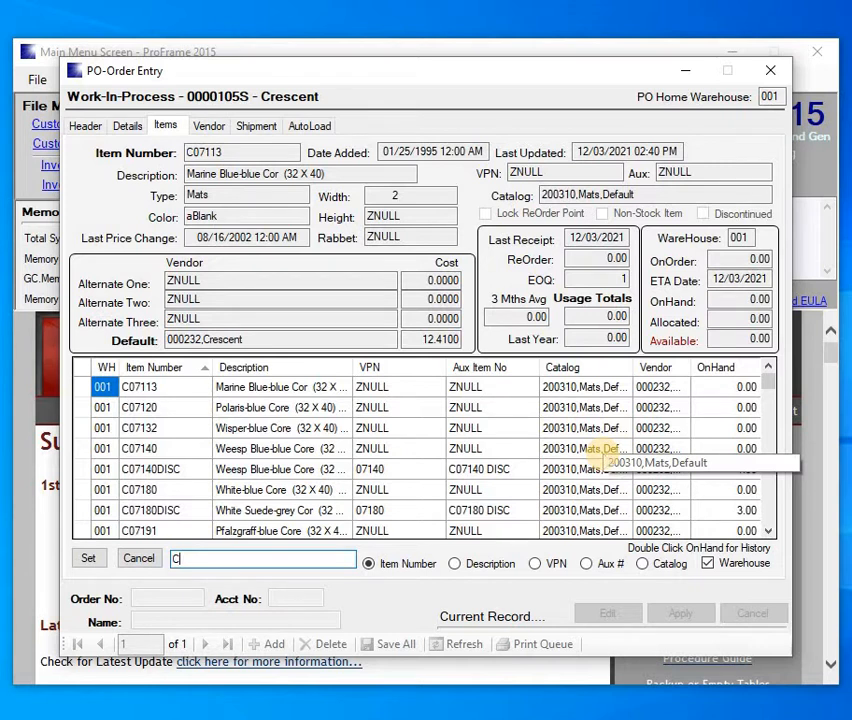
pyautogui.write('07')
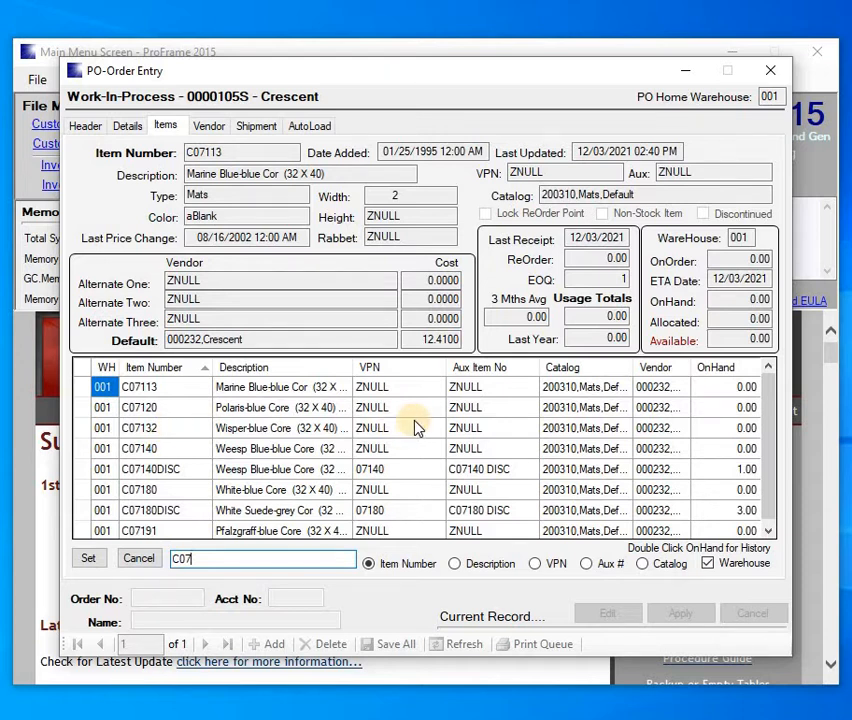
pyautogui.press('Return')
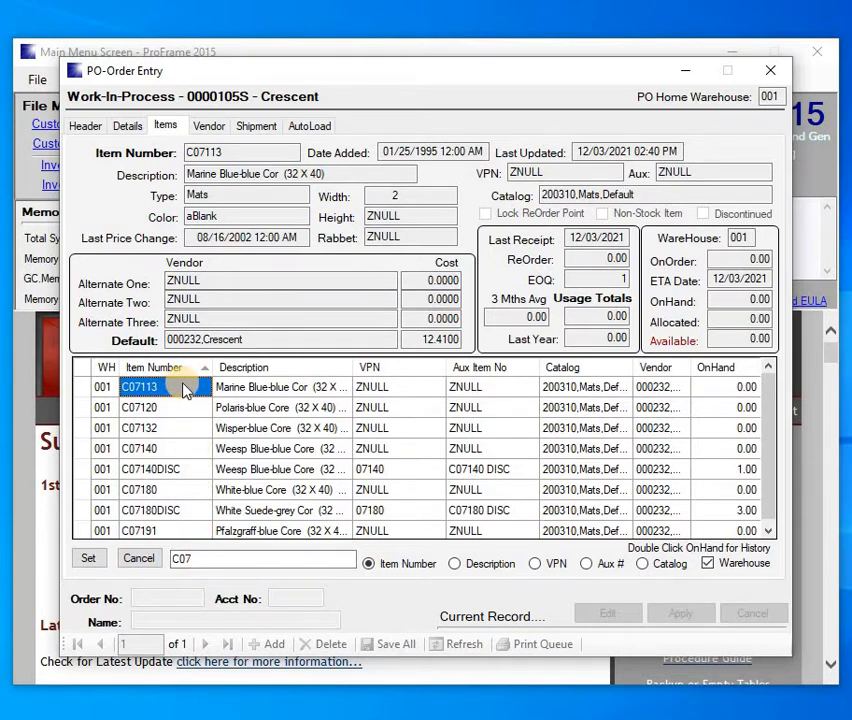
pyautogui.press('Down')
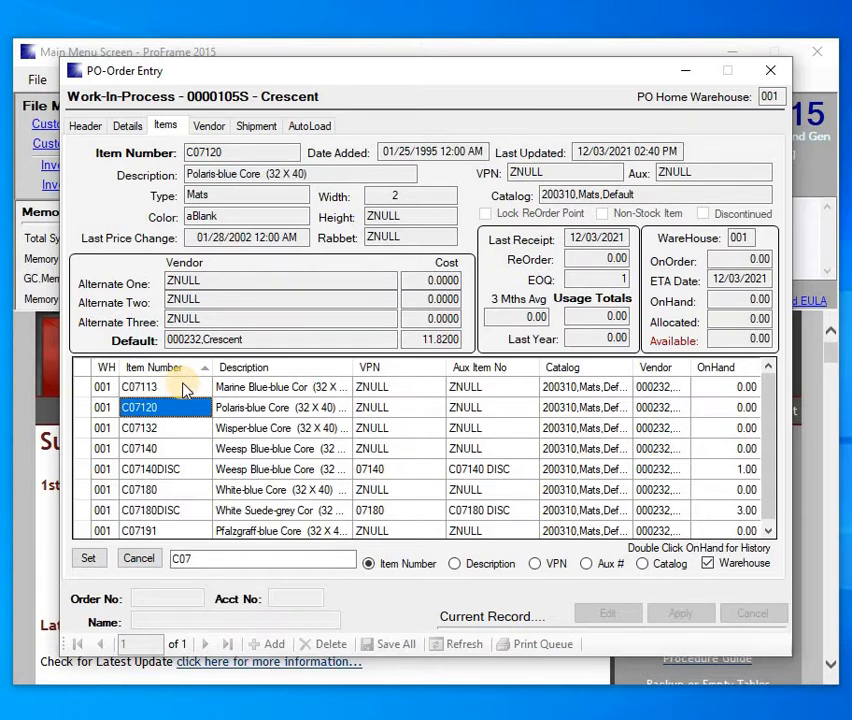
pyautogui.press('Down')
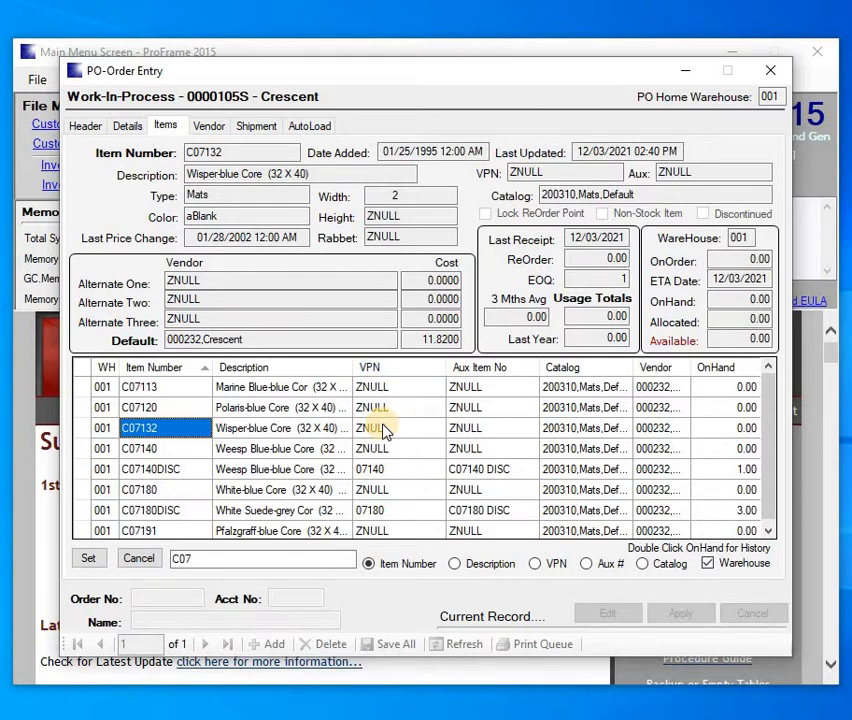
pyautogui.press('Return')
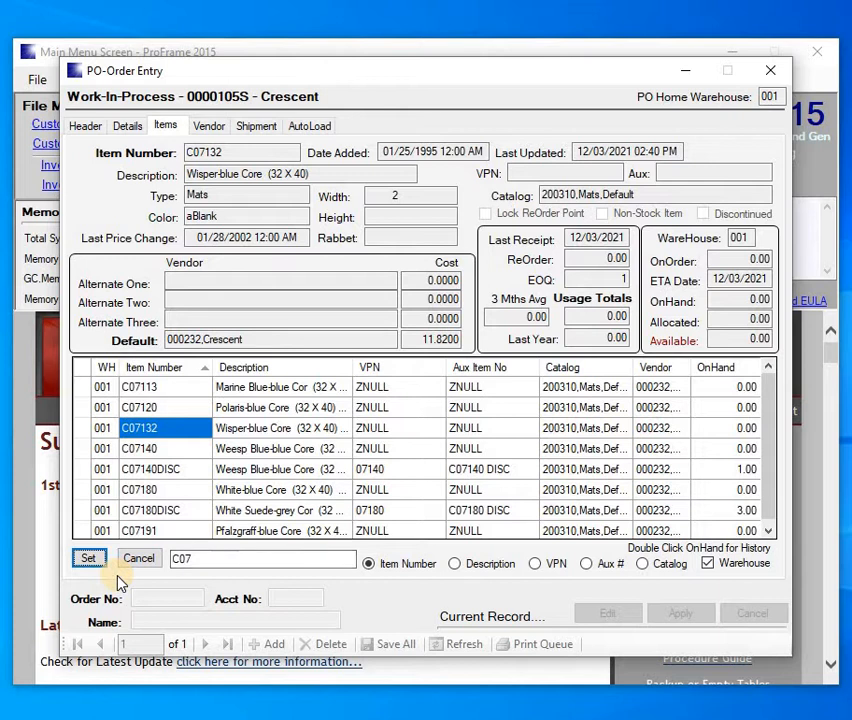
pyautogui.press('Return')
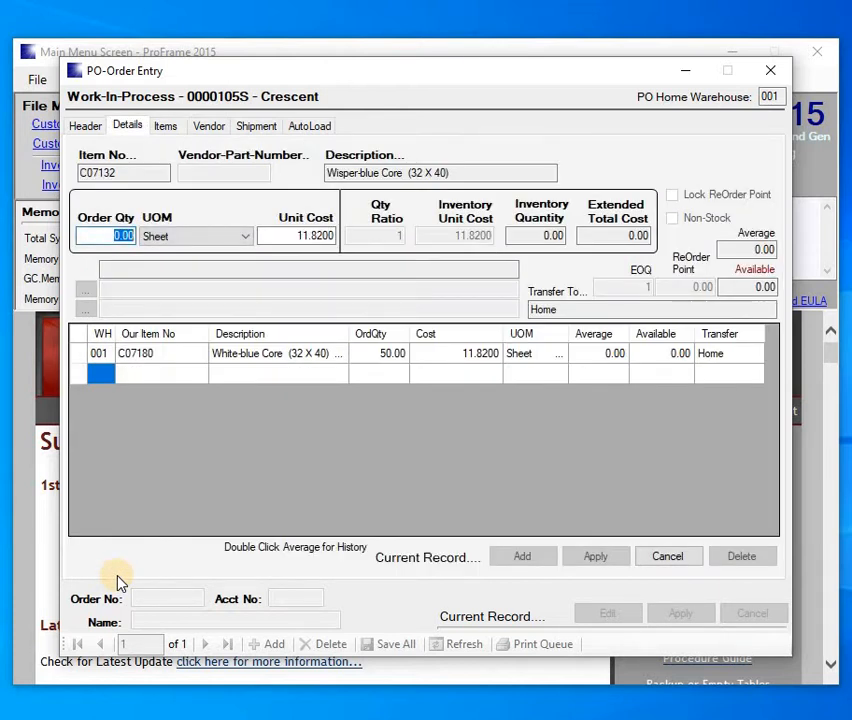
# - Order 45 of C07132 by the Sheet, keep the 11.8200 unit cost and blank comments, and apply the line
pyautogui.write('45')
pyautogui.press('Tab')
pyautogui.press('Tab')
pyautogui.press('Tab')
pyautogui.press('Tab')
pyautogui.press('Tab')
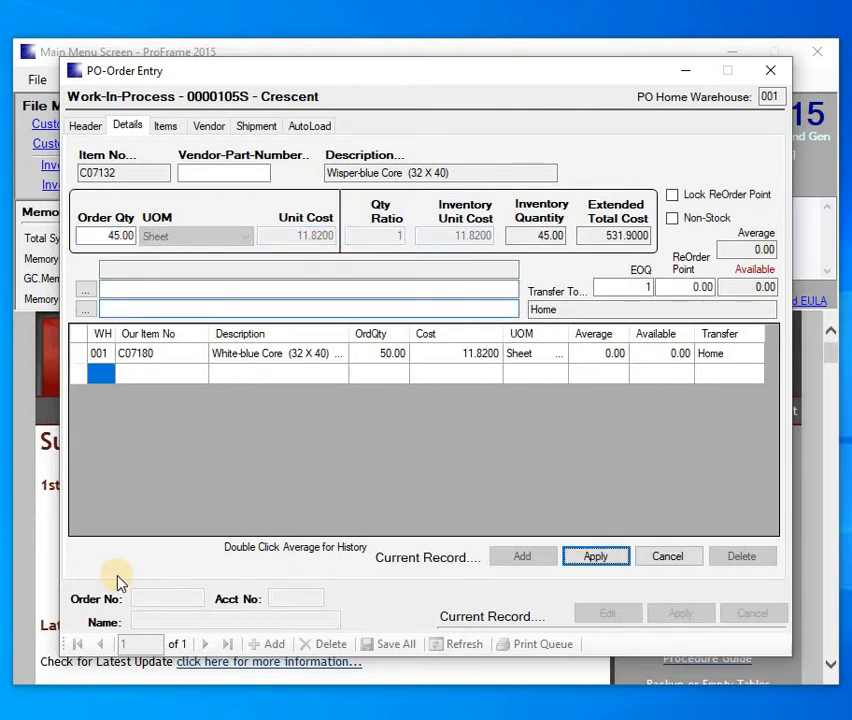
pyautogui.press('Return')
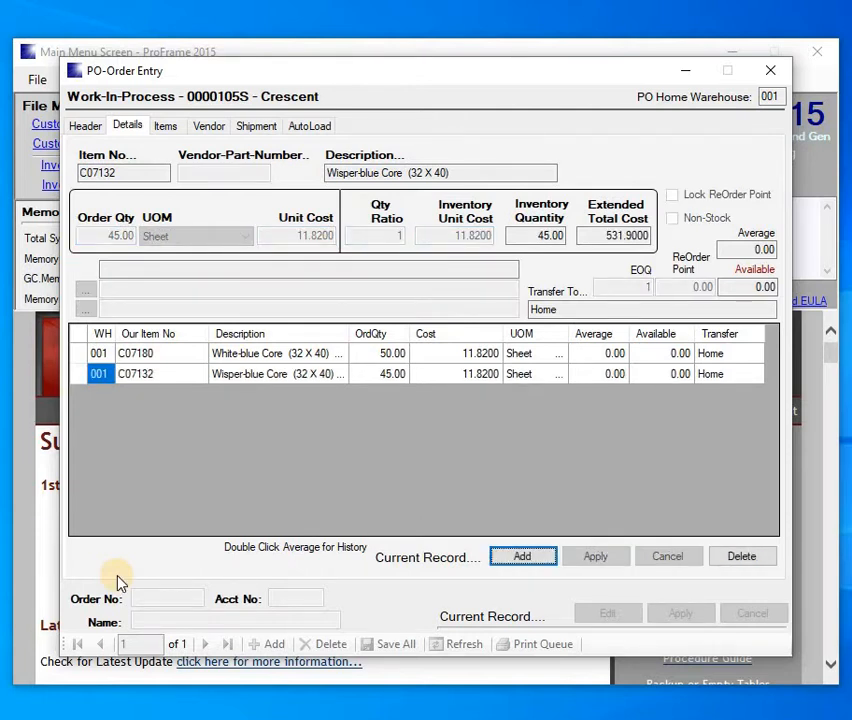
# - Add another detail line, look up item number C7102, Dune (32 X 40), and set it as the item
pyautogui.press('Return')
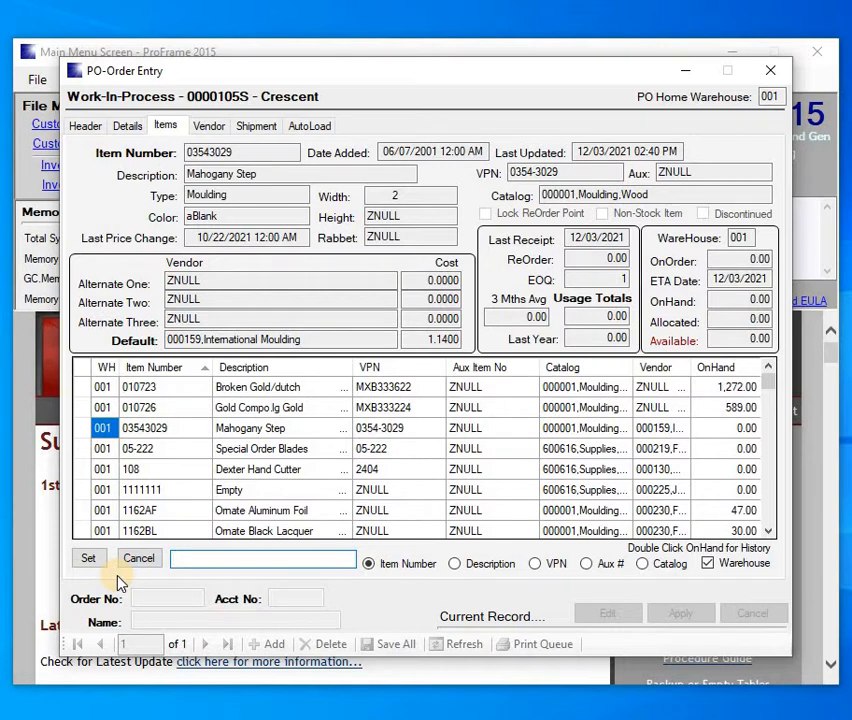
pyautogui.write('C7')
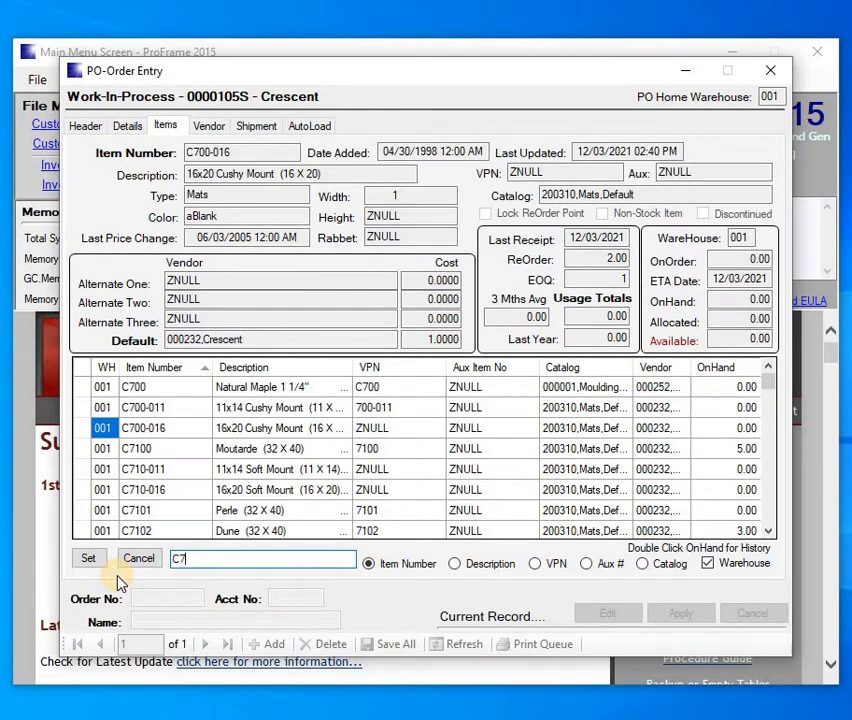
pyautogui.write('102')
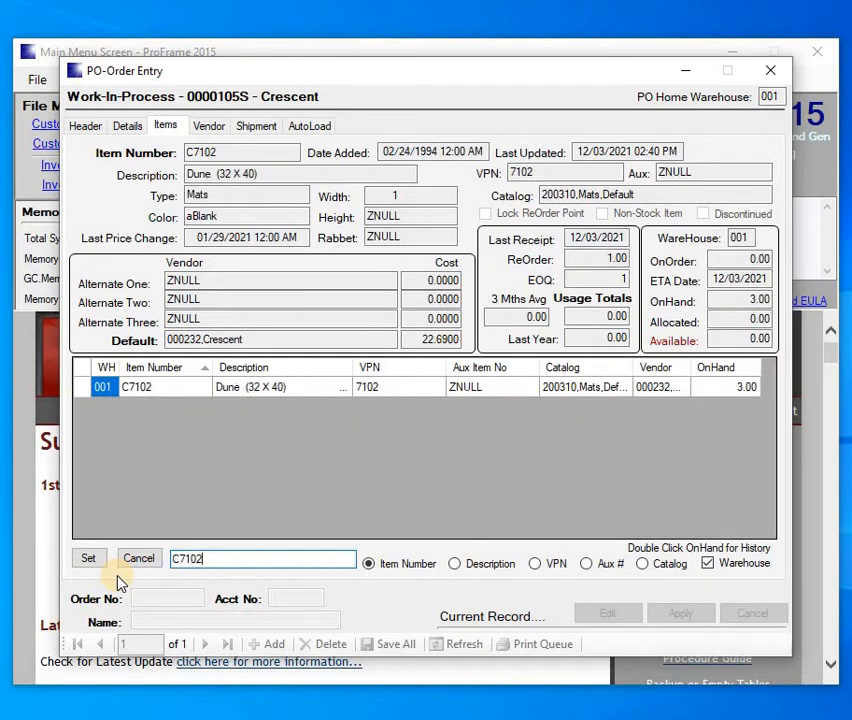
pyautogui.press('Return')
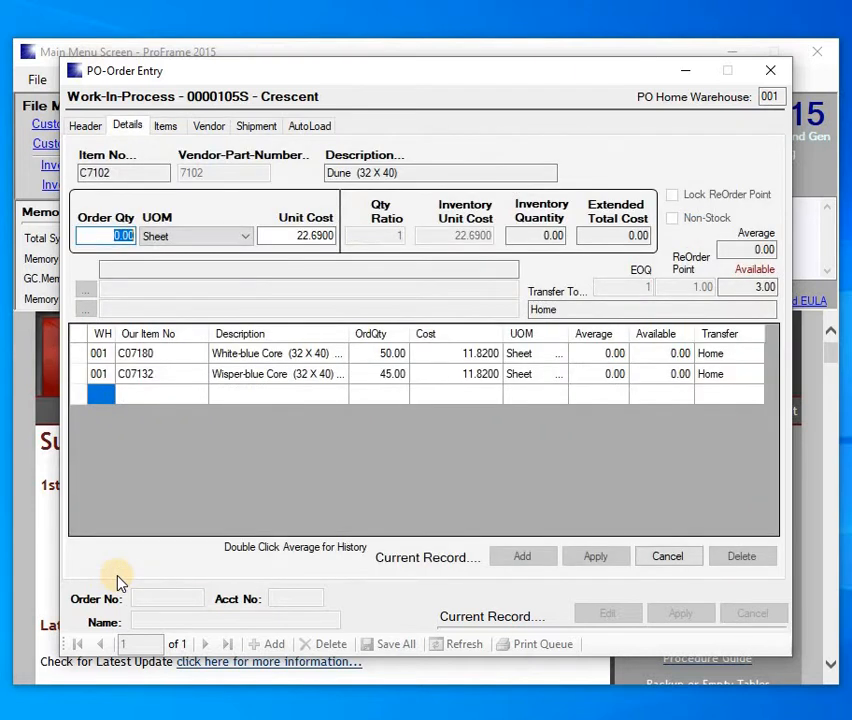
# - Order 45 of C7102 by the Sheet, keep the 22.6900 unit cost and blank comments, and apply the line
pyautogui.write('45')
pyautogui.press('Tab')
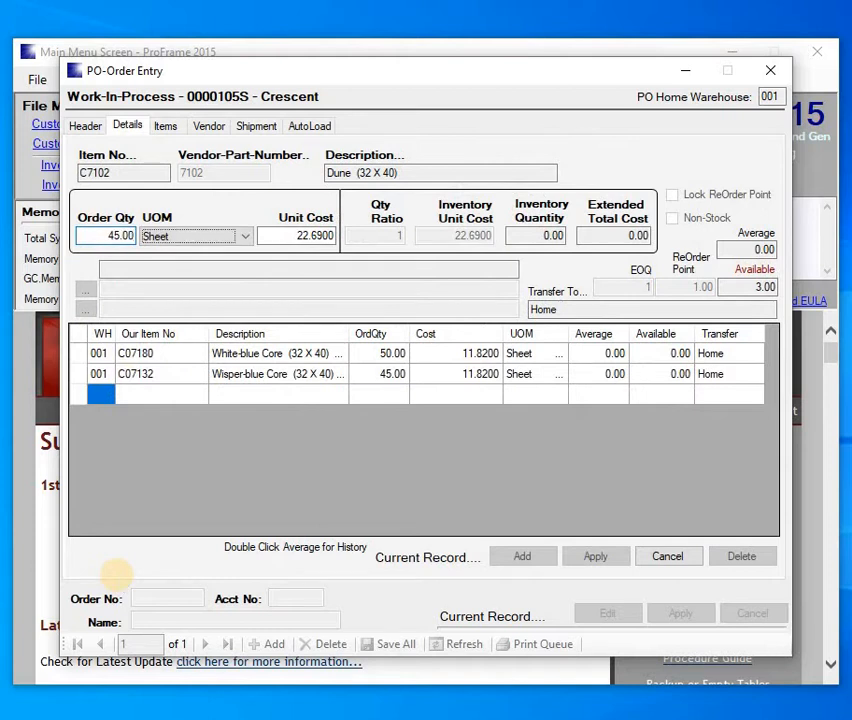
pyautogui.press('Tab')
pyautogui.press('Tab')
pyautogui.press('Tab')
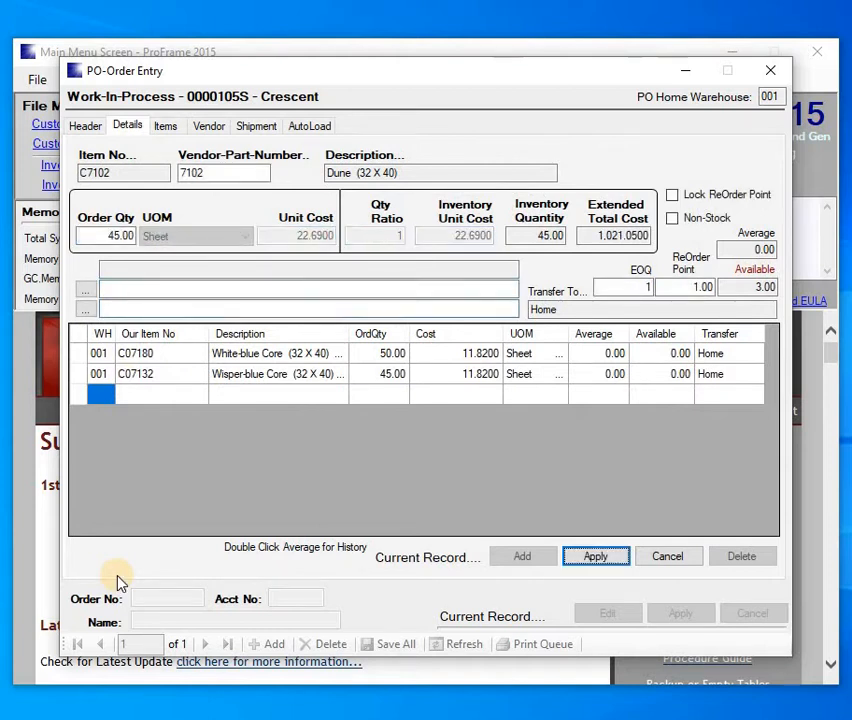
pyautogui.press('Return')
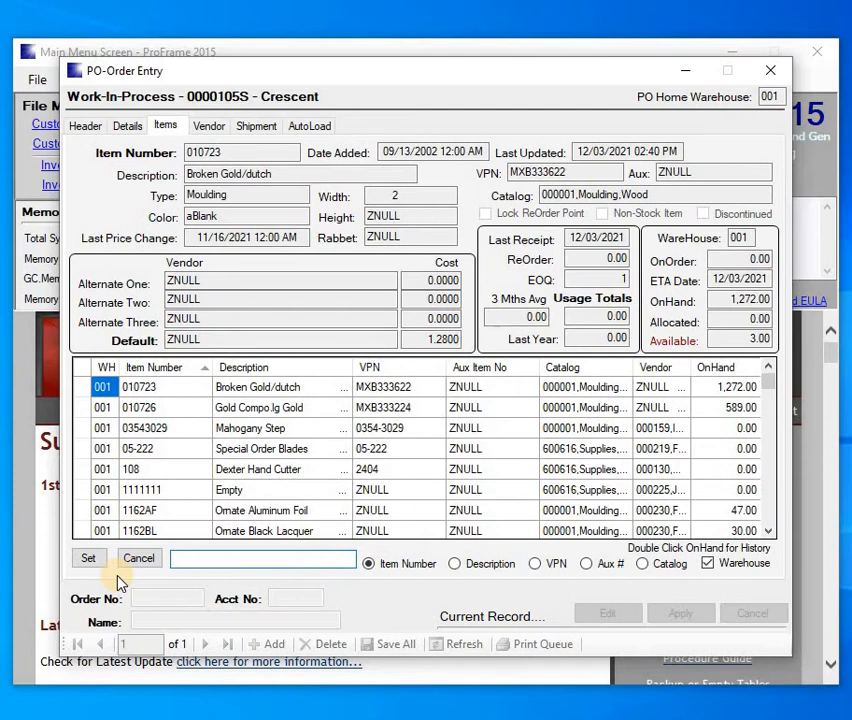
# - For a fourth detail line, look up item number C07180, White-blue Core (32 X 40), again and set it as the item
pyautogui.write('C')
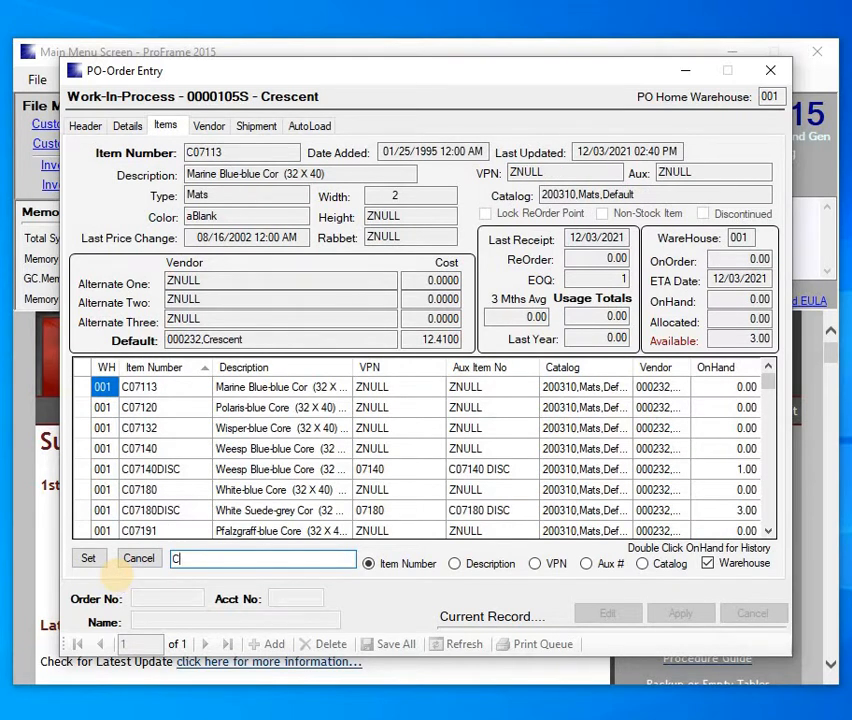
pyautogui.write('0')
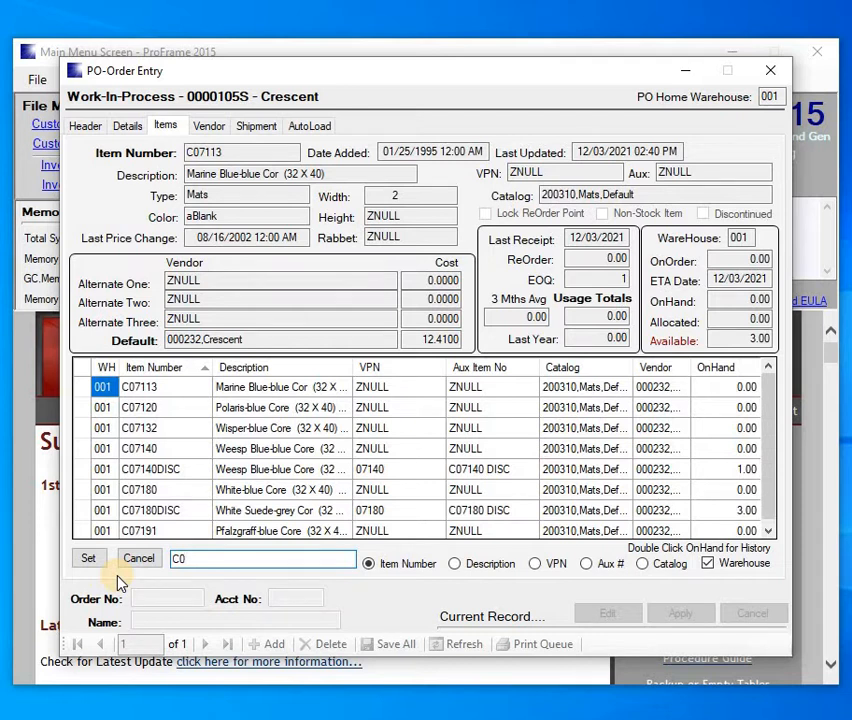
pyautogui.write('7180')
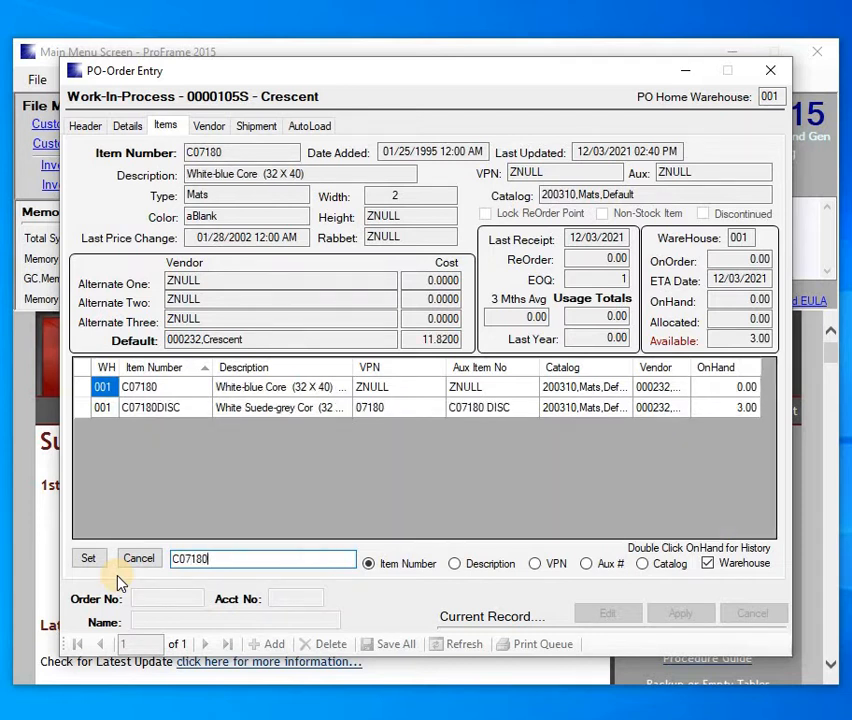
pyautogui.press('Return')
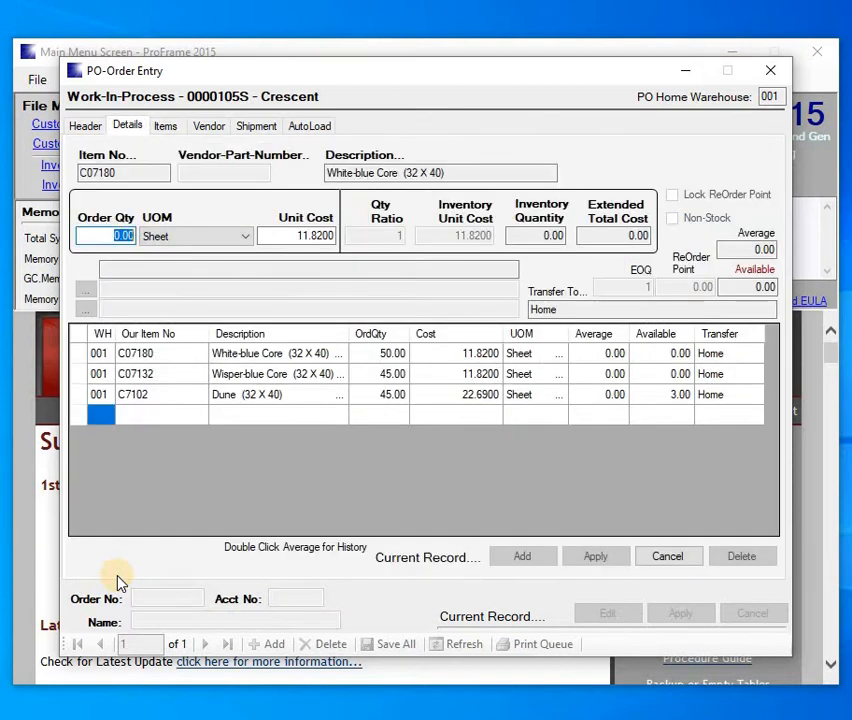
# - Order 35 of C07180 by the Sheet at the 11.8200 unit cost, apply the line, and begin another detail line
pyautogui.write('35')
pyautogui.press('Tab')
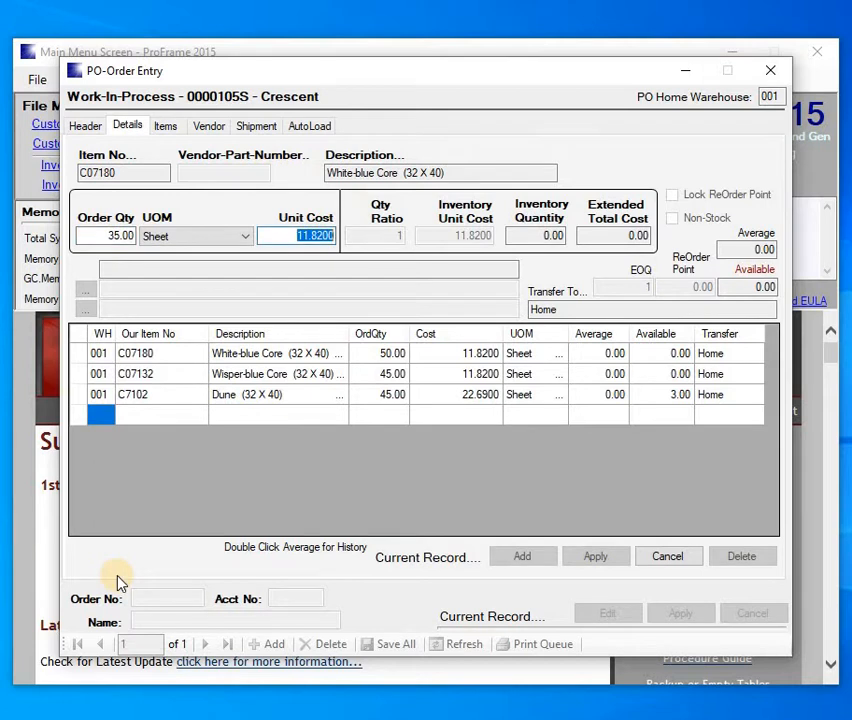
pyautogui.press('Tab')
pyautogui.press('Tab')
pyautogui.press('Tab')
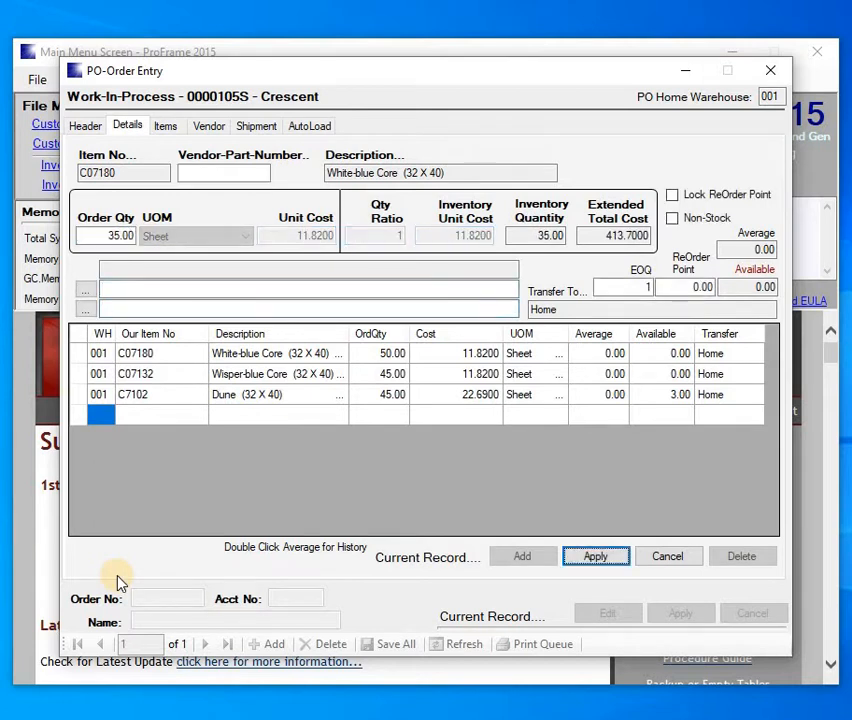
pyautogui.press('Return')
pyautogui.press('Return')
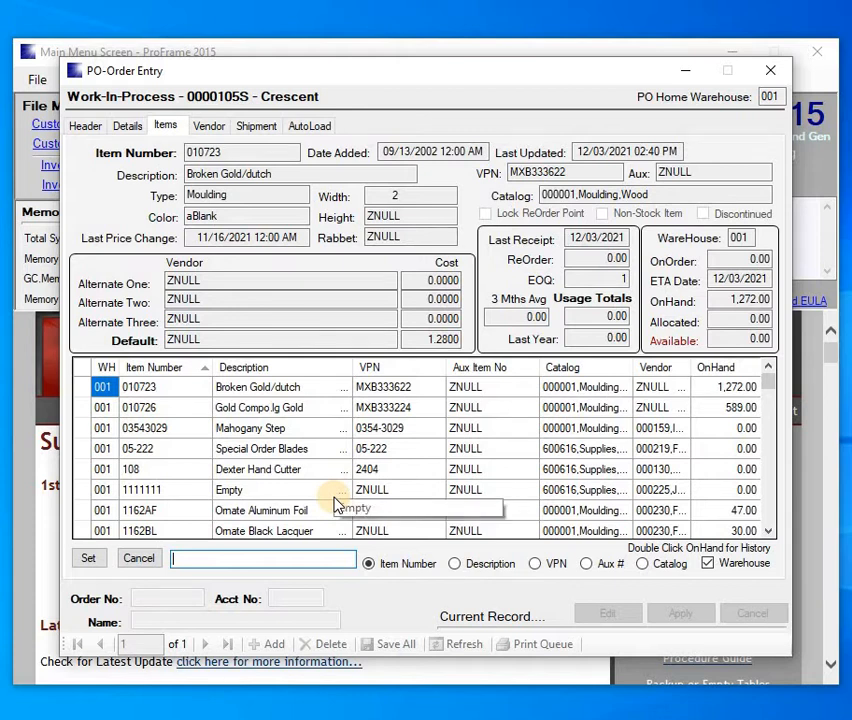
# - Minimize the purchase order entry window, open Create/Edit Orders, and start adding a new order
pyautogui.click(684, 75)
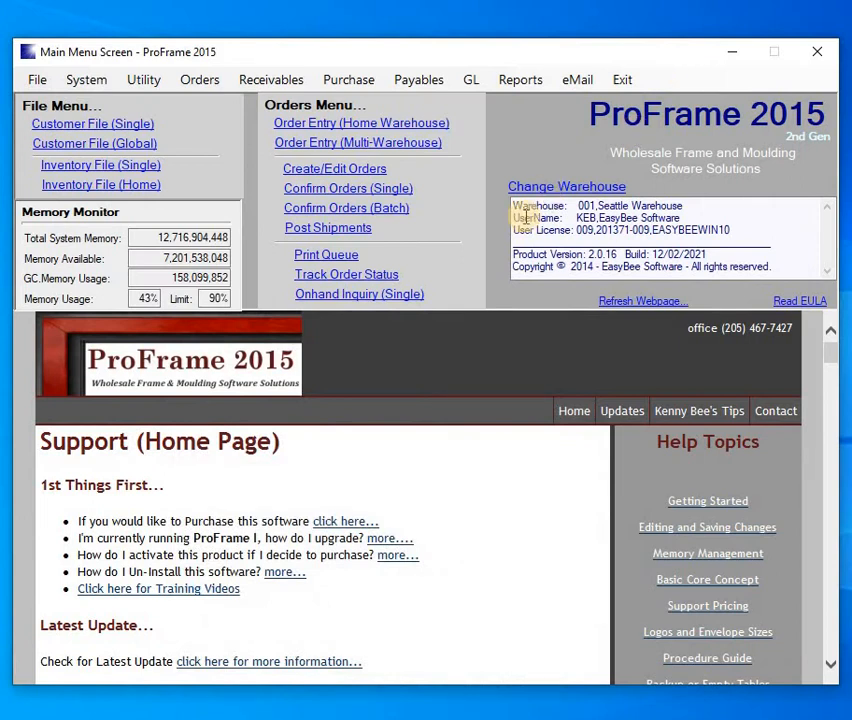
pyautogui.click(324, 171)
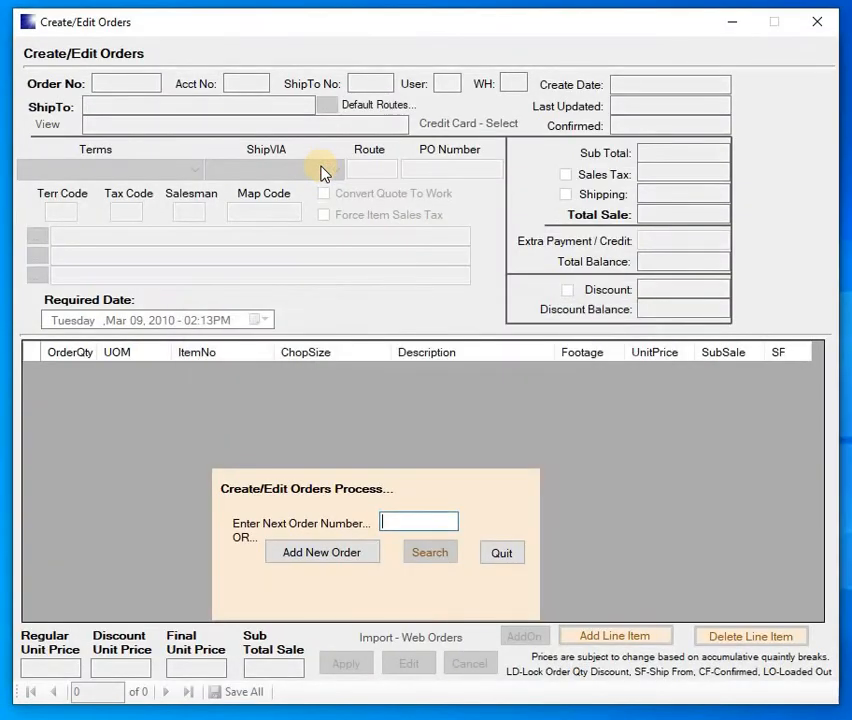
pyautogui.click(304, 552)
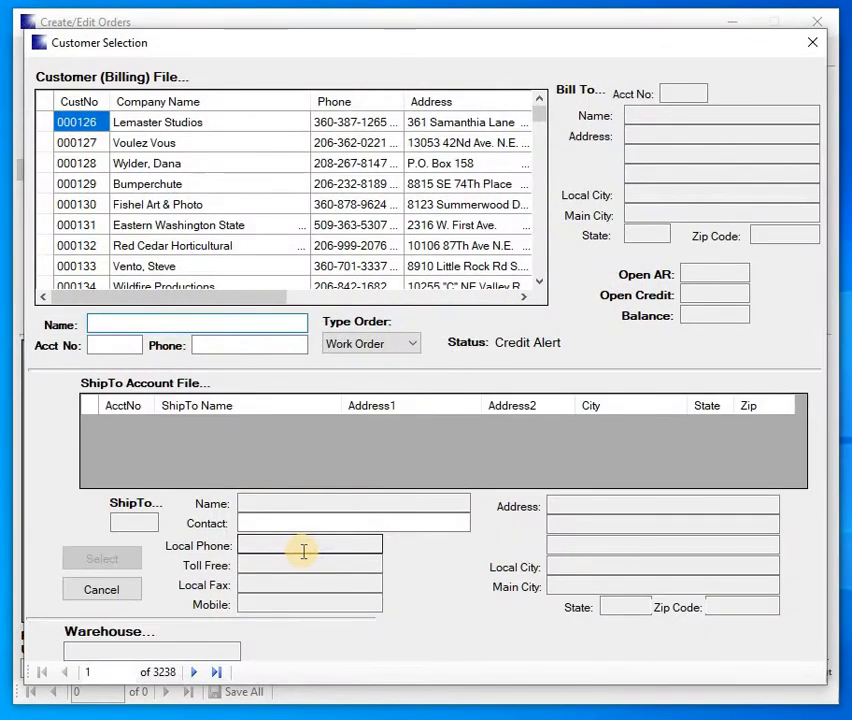
# - Filter the customers by the name "FRAM" and select Frame Of Mind Frame Shop with its ship-to account for a Work Order
pyautogui.write('FR')
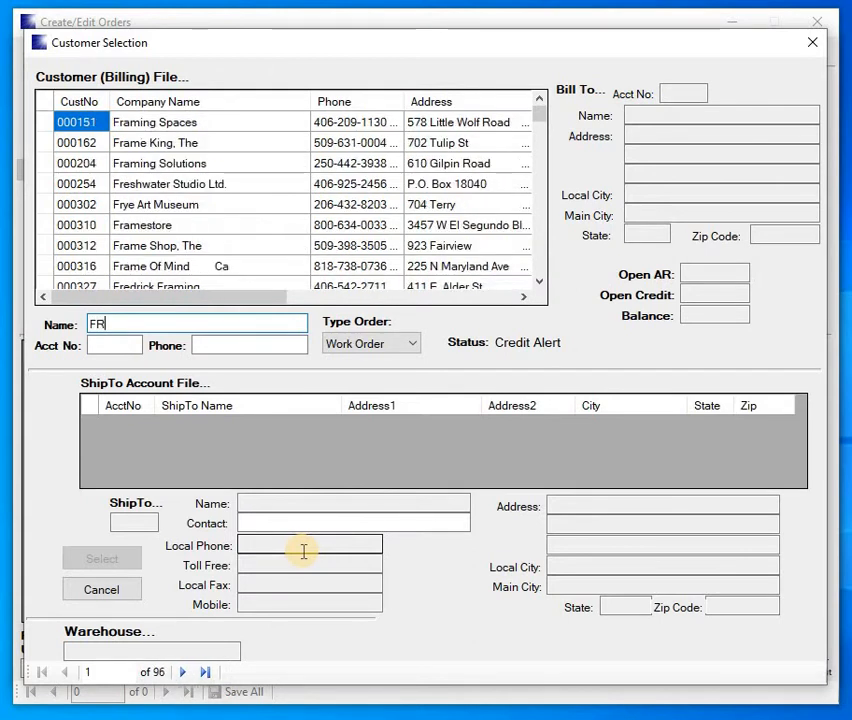
pyautogui.write('AM')
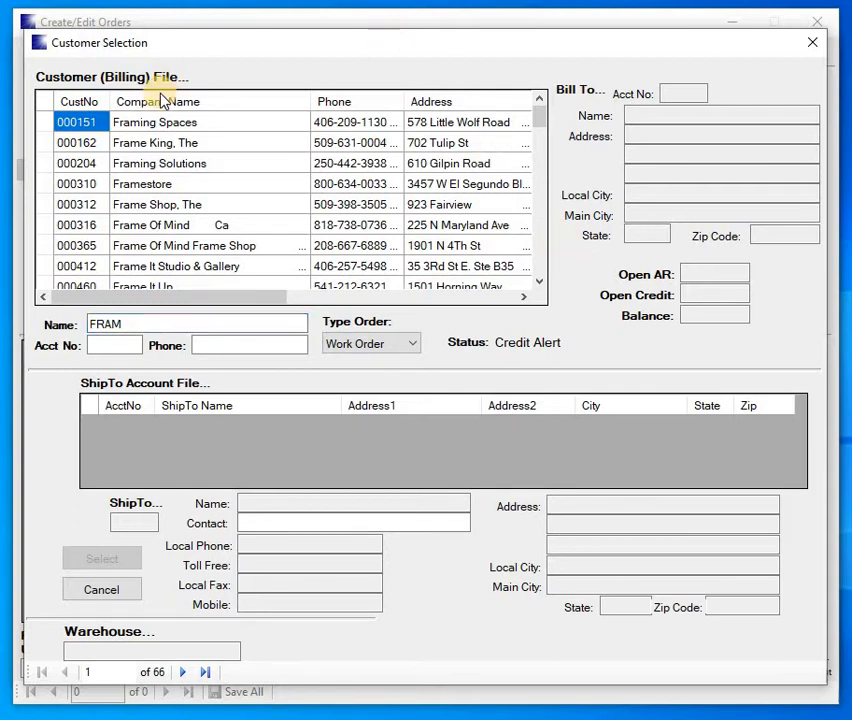
pyautogui.press('Down')
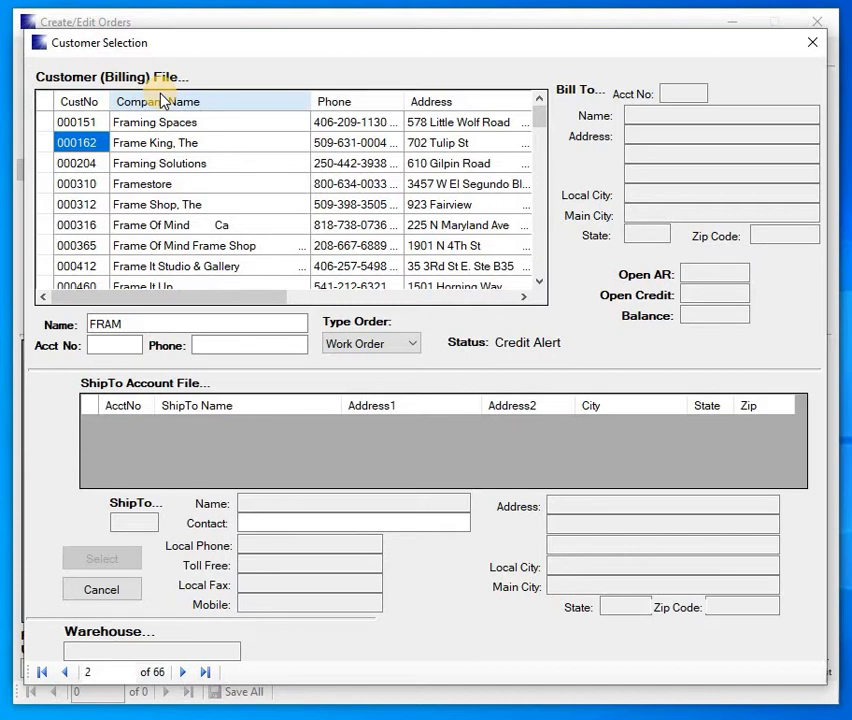
pyautogui.press('Down')
pyautogui.press('Down')
pyautogui.press('Down')
pyautogui.press('Down')
pyautogui.press('Down')
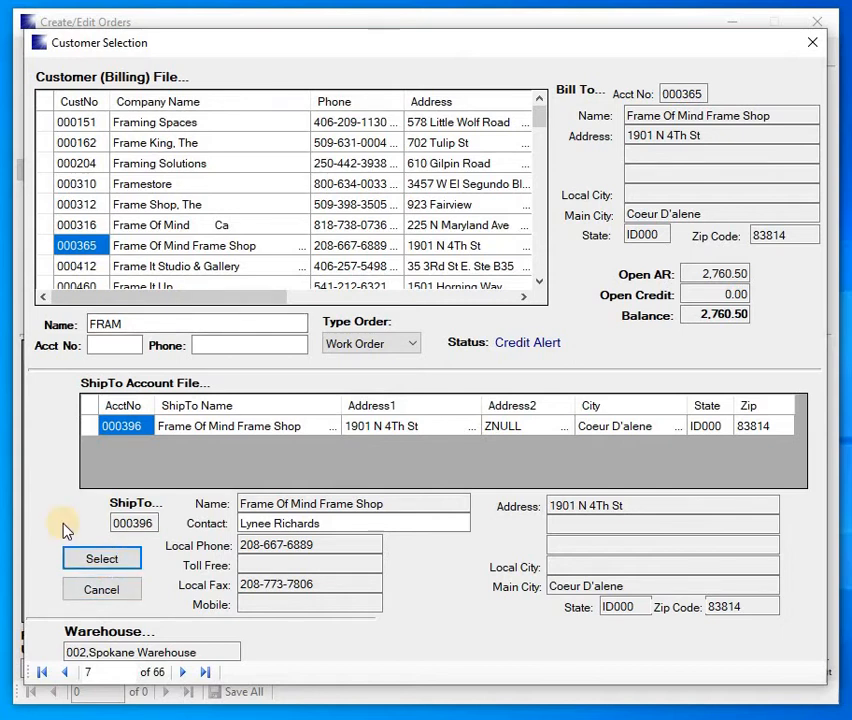
pyautogui.press('Return')
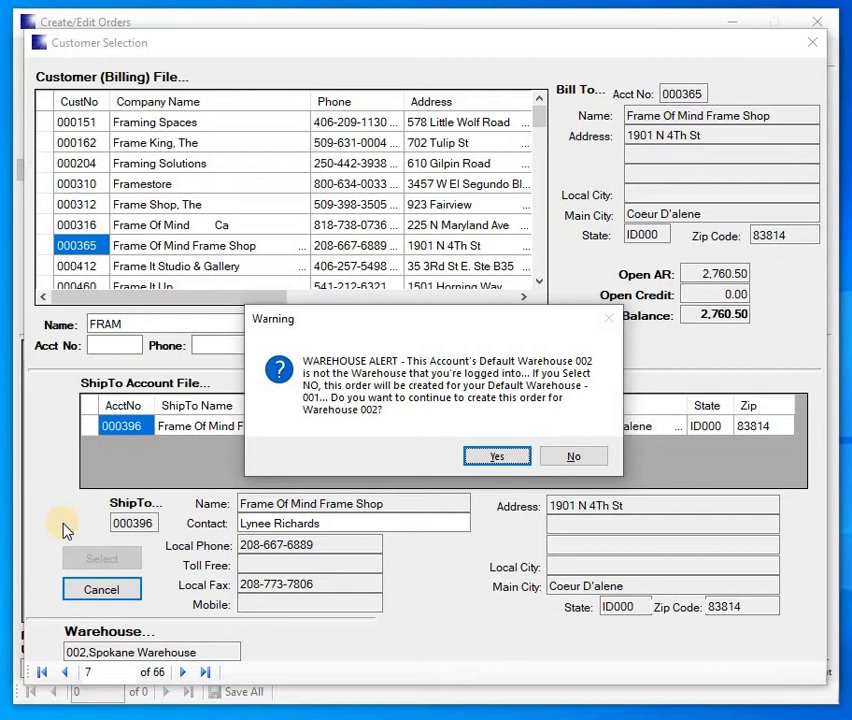
# - Create the order for default warehouse 001 instead of 002 and continue despite the account's credit alert
pyautogui.press('Tab')
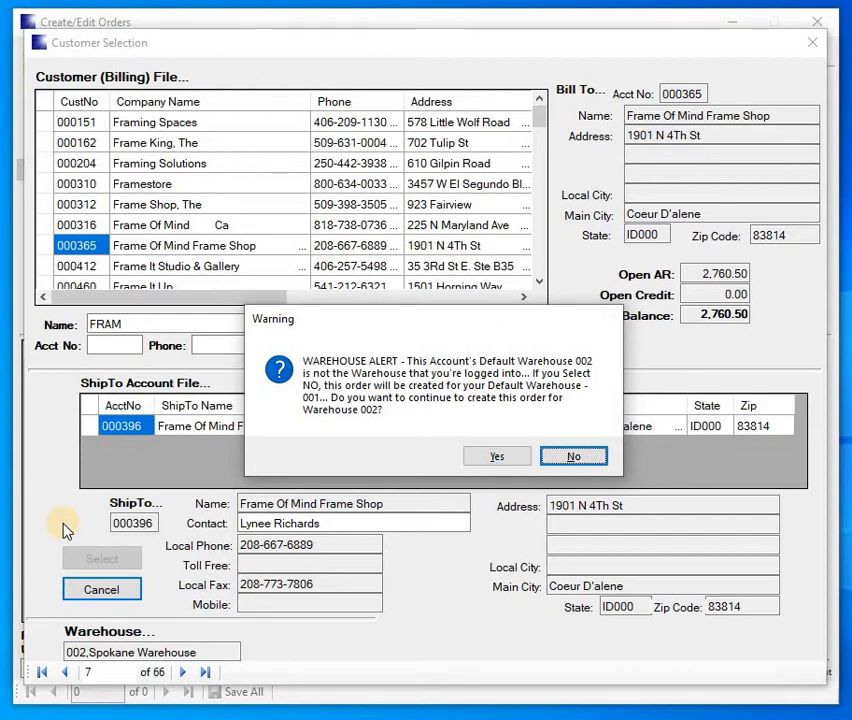
pyautogui.press('Return')
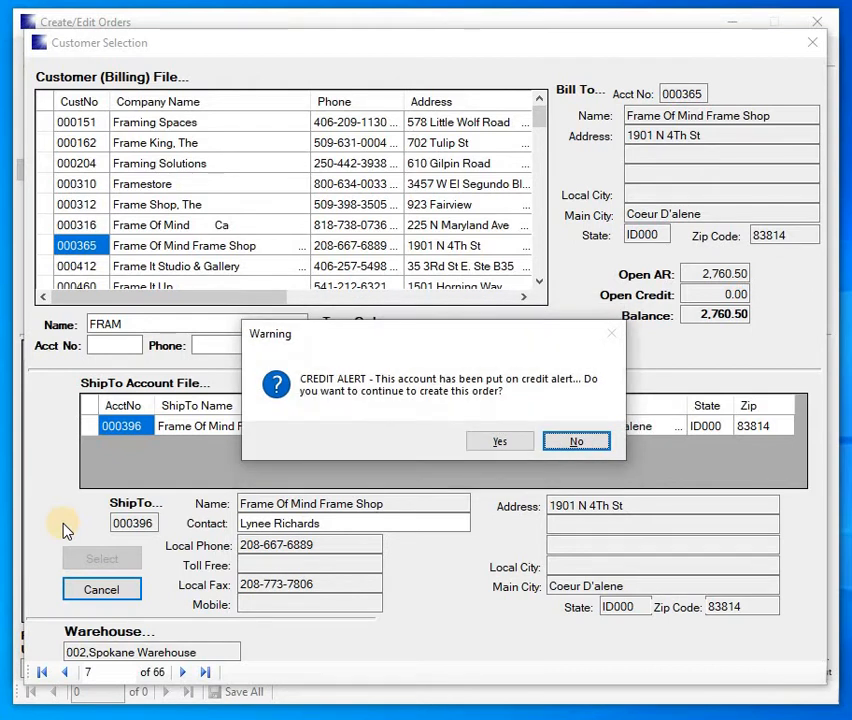
pyautogui.press('Tab')
pyautogui.press('Return')
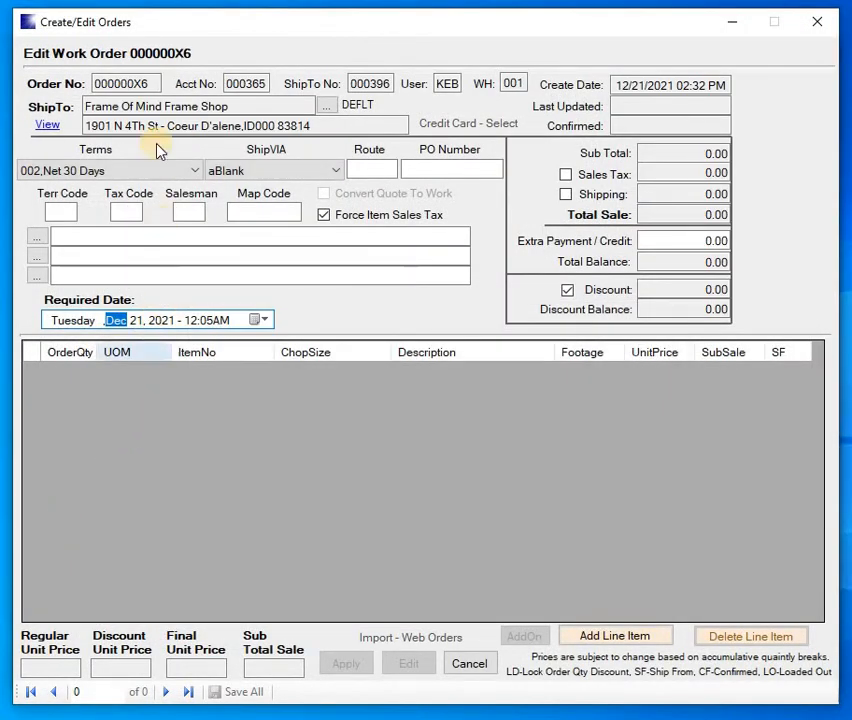
# - Add a line item to the work order, looking up item number C7101, Perle (32 X 40), and setting it as the item
pyautogui.click(614, 636)
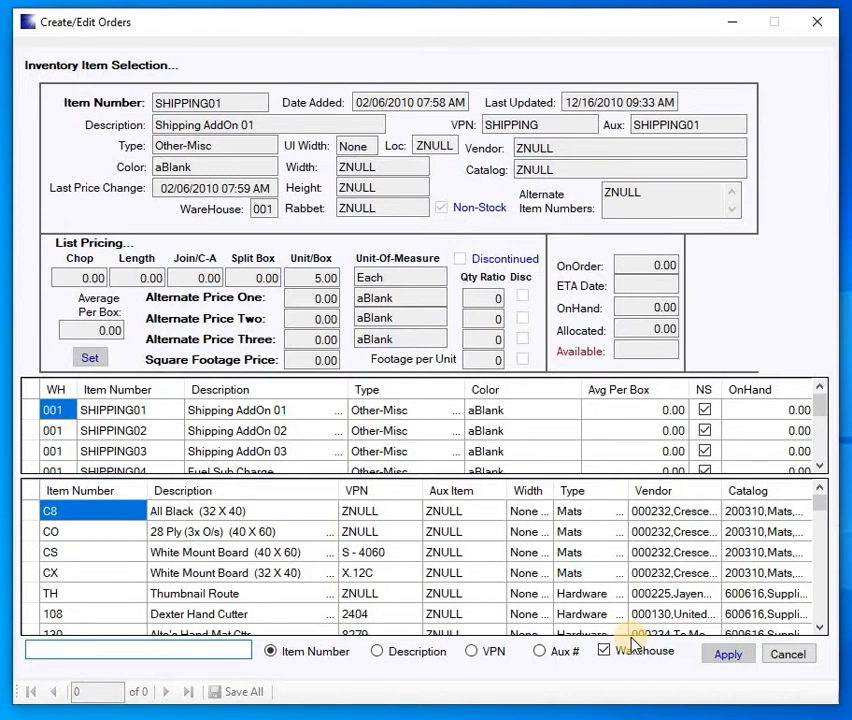
pyautogui.write('C7')
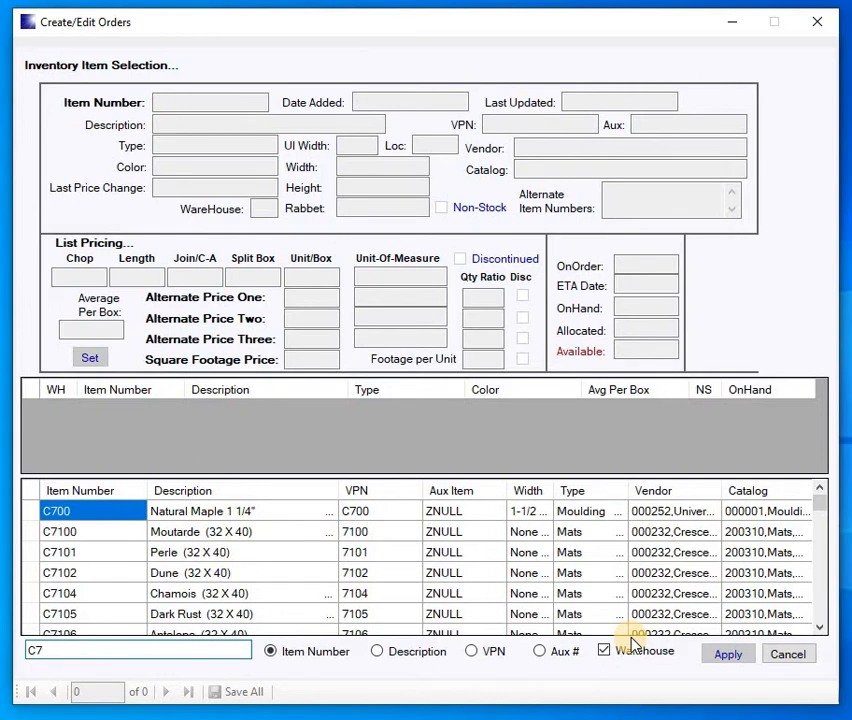
pyautogui.write('1')
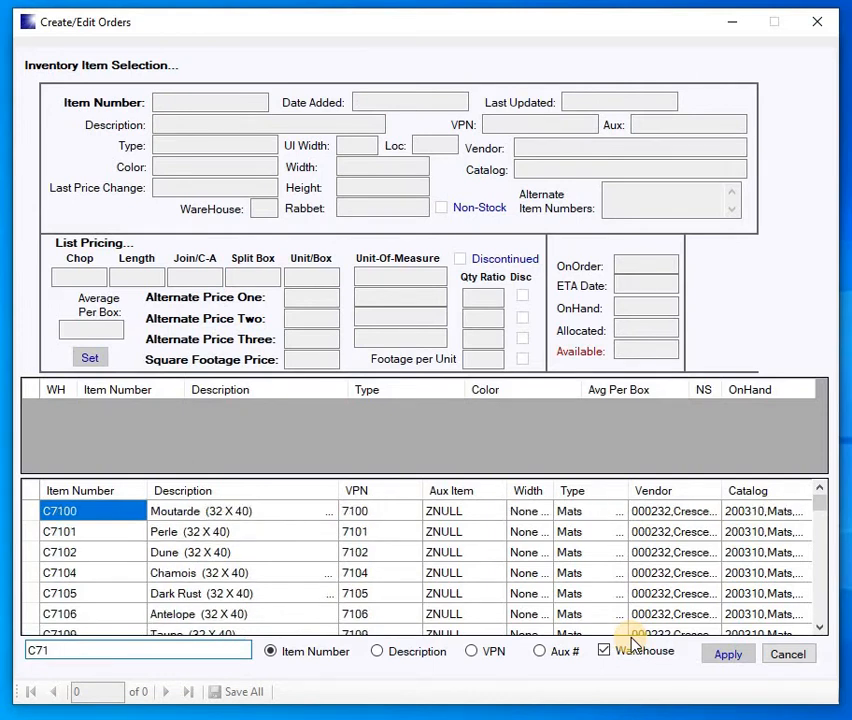
pyautogui.write('01')
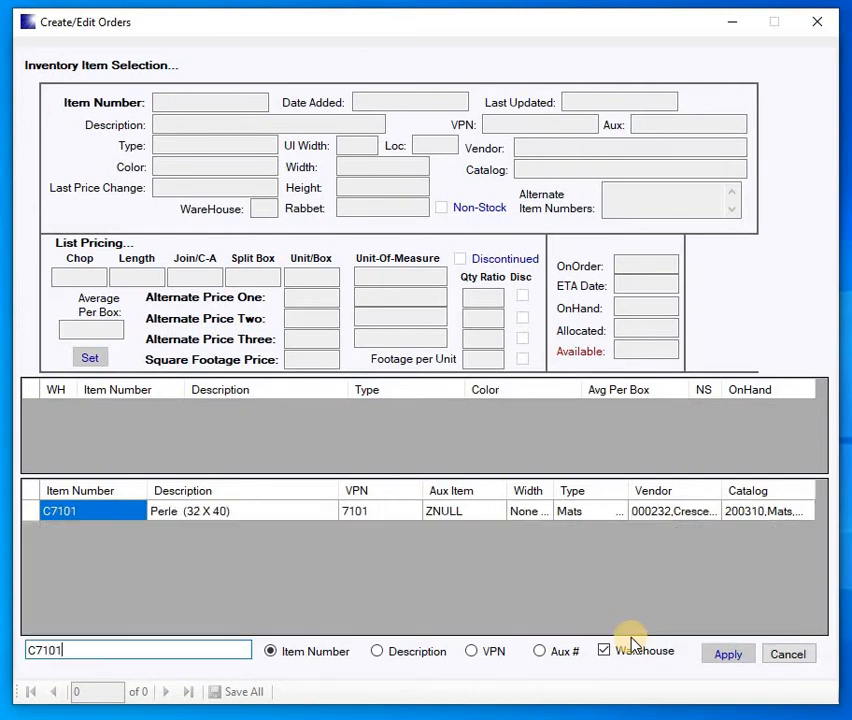
pyautogui.press('Return')
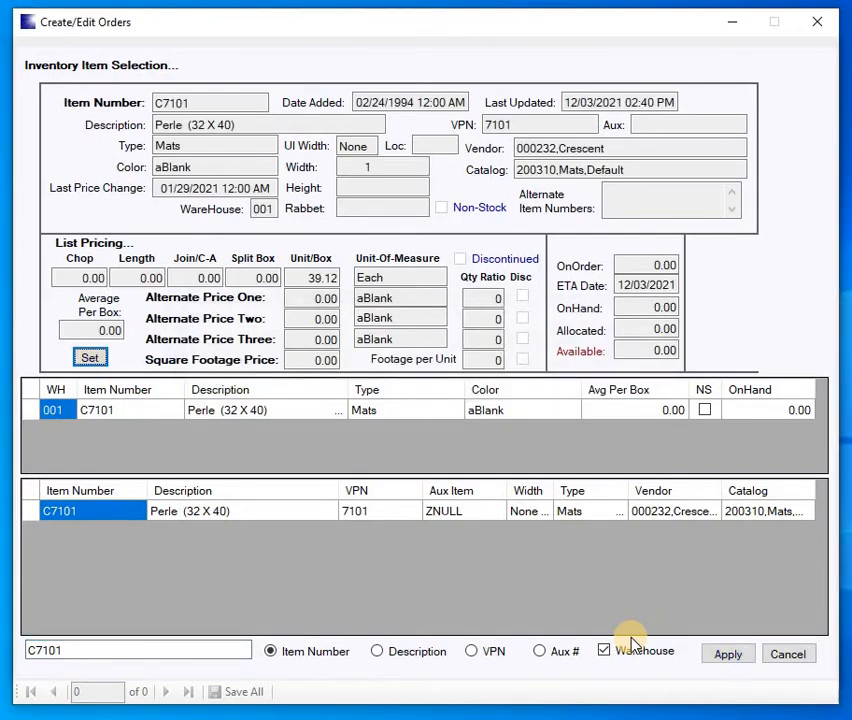
pyautogui.press('Return')
pyautogui.click(612, 637)
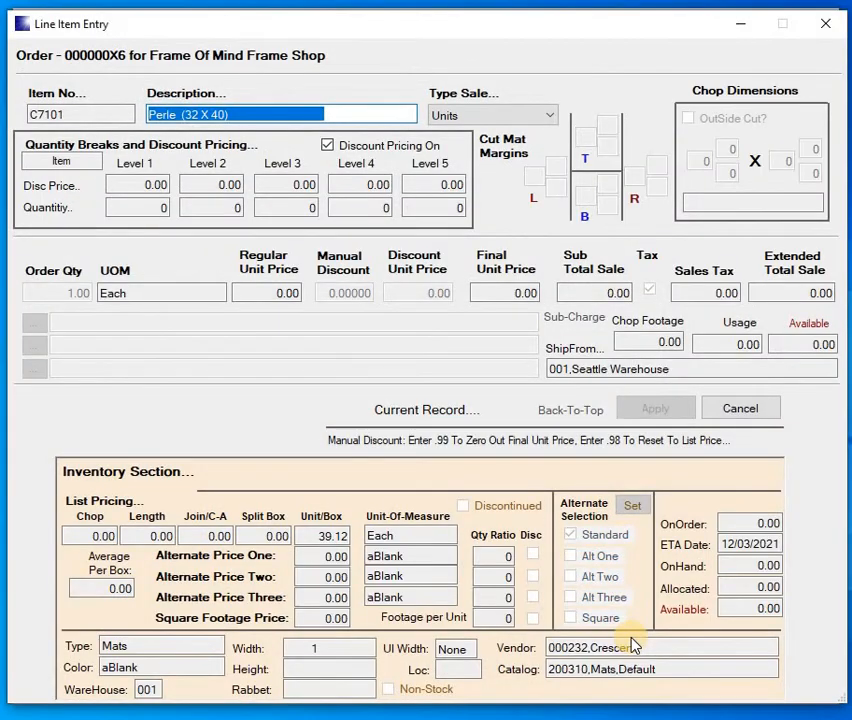
# - Set the Perle (32 X 40) line's order quantity to 4 and apply the line to the work order
pyautogui.press('Return')
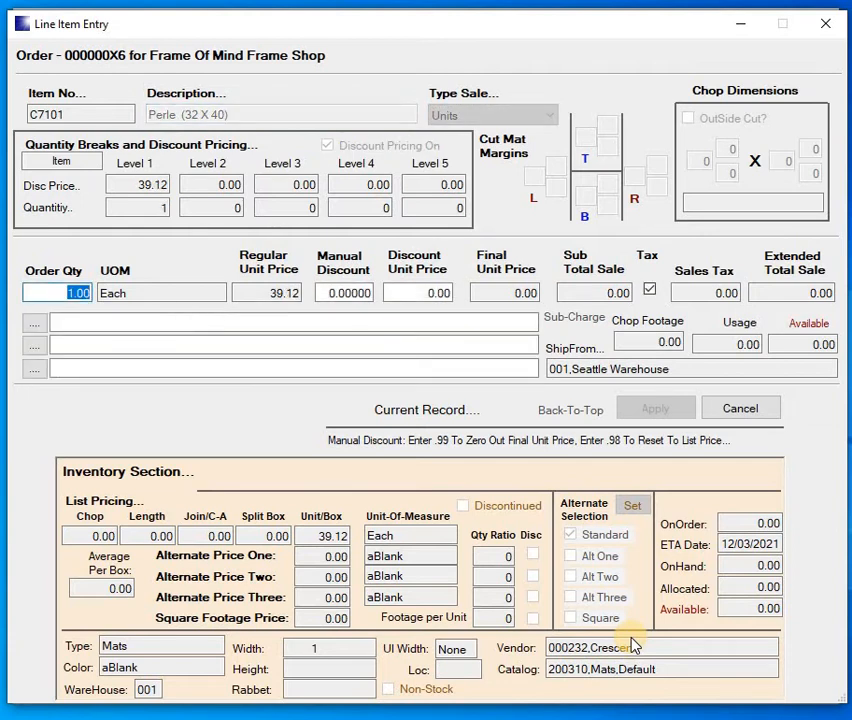
pyautogui.write('4')
pyautogui.press('Return')
pyautogui.press('Return')
pyautogui.press('Return')
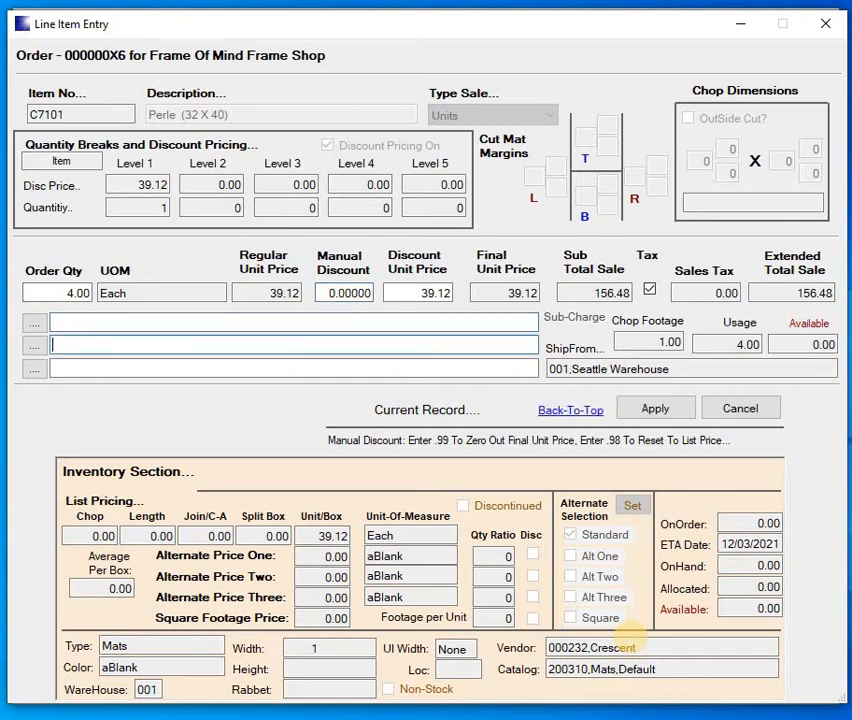
pyautogui.press('Return')
pyautogui.press('Return')
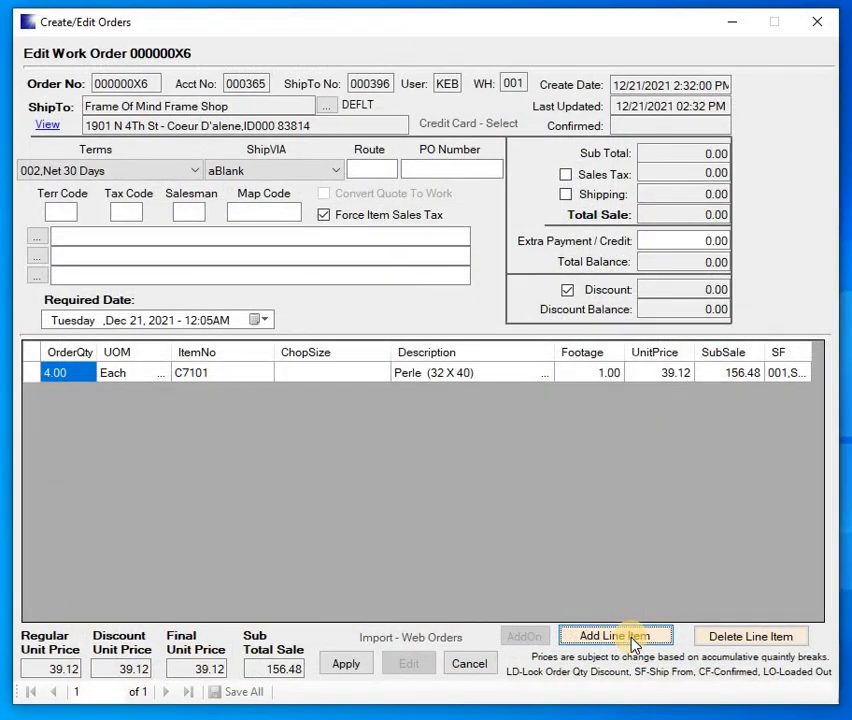
# - Add another work order line, looking up item numbers starting with C07 and setting C07140, Weesp Blue-blue Core (32 X 40), as the item
pyautogui.click(632, 638)
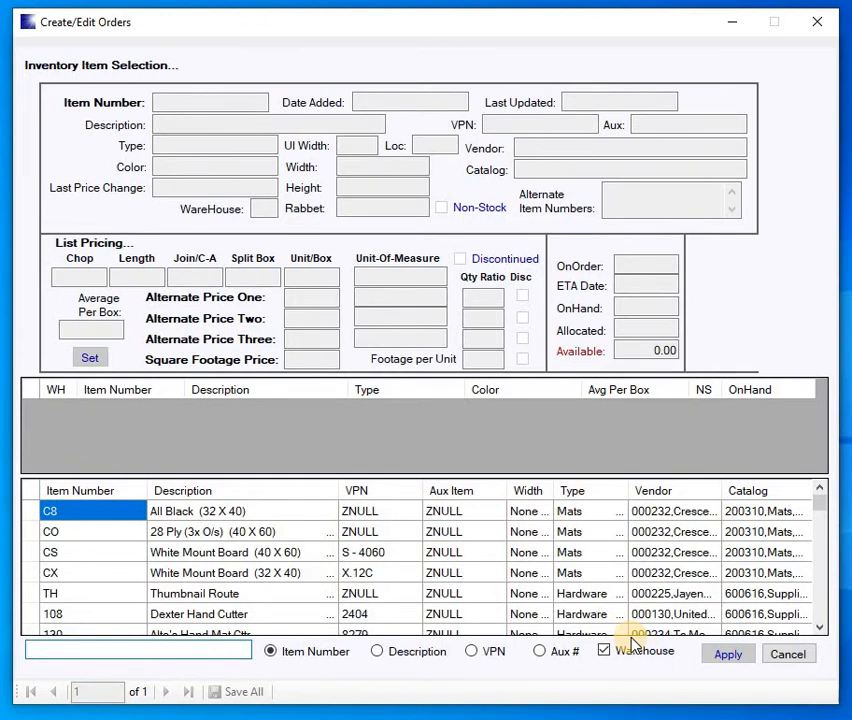
pyautogui.write('C')
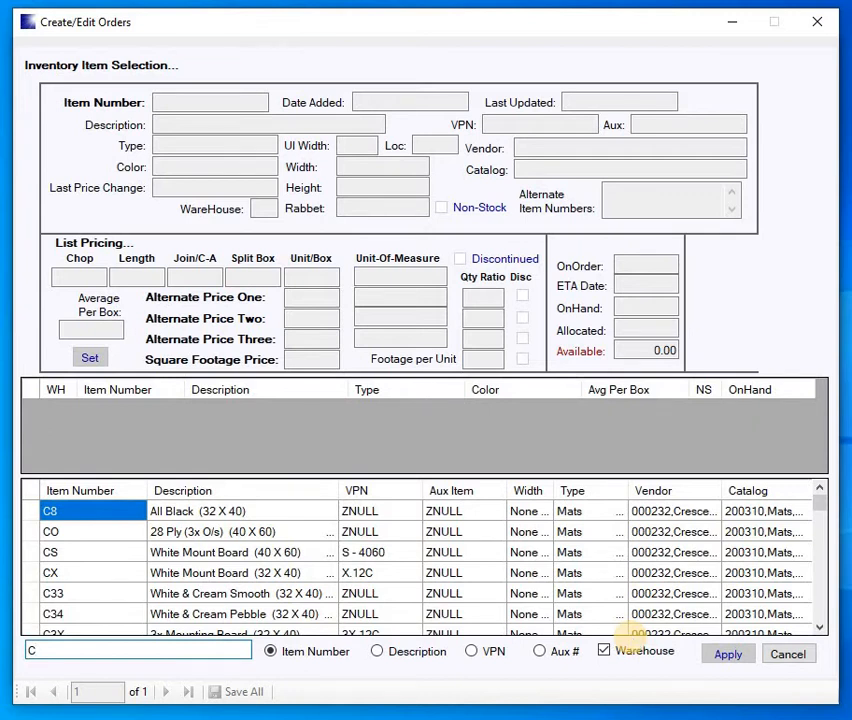
pyautogui.write('0')
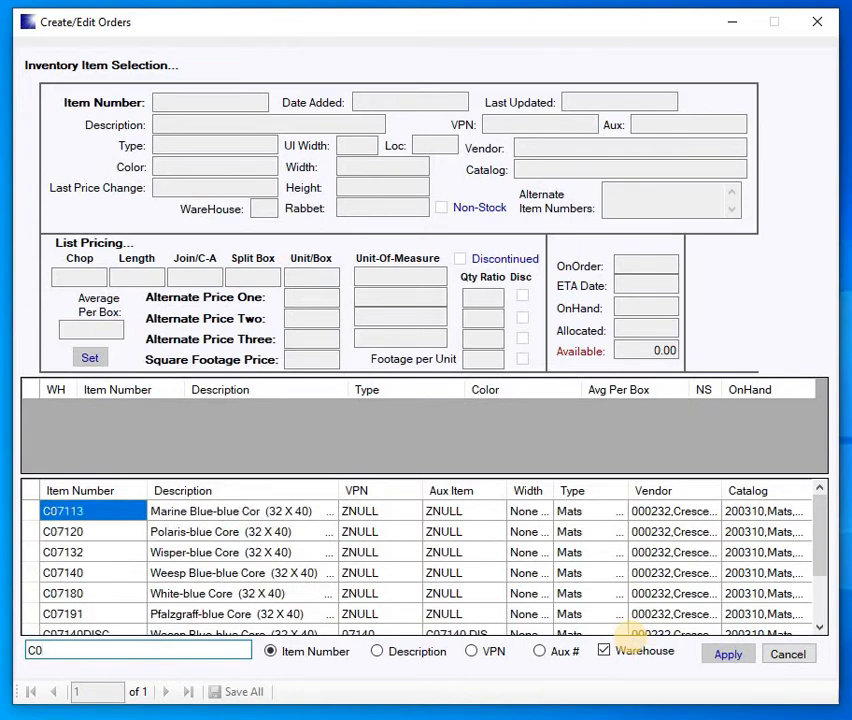
pyautogui.write('5')
pyautogui.press('BackSpace')
pyautogui.write('7')
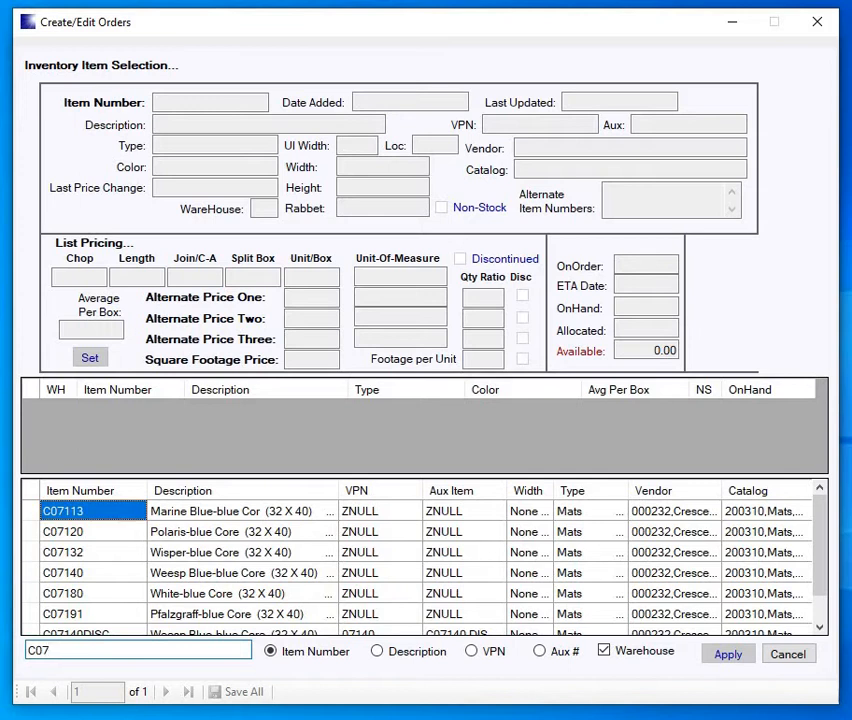
pyautogui.press('Down')
pyautogui.press('Down')
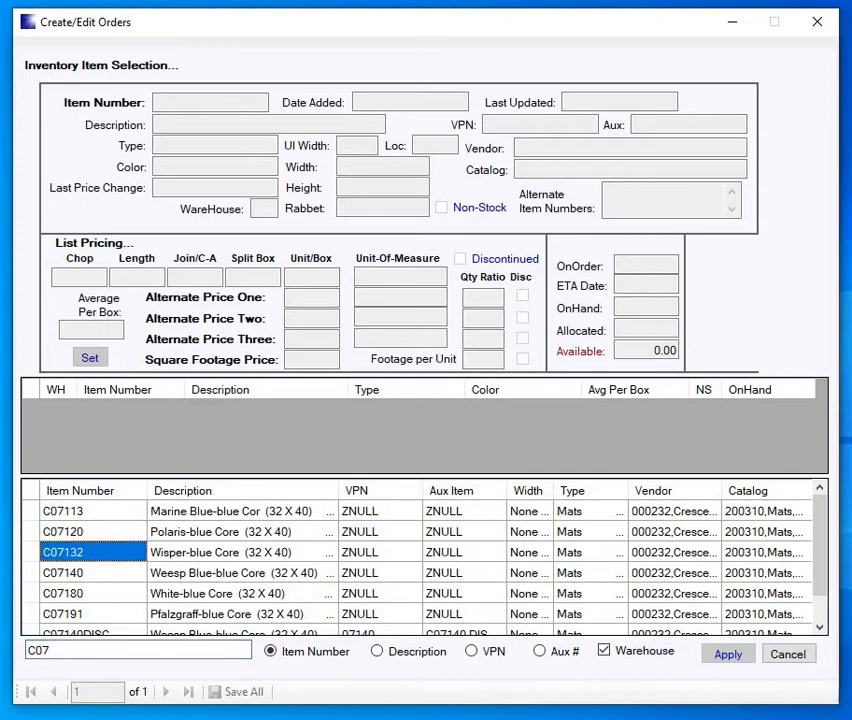
pyautogui.press('Down')
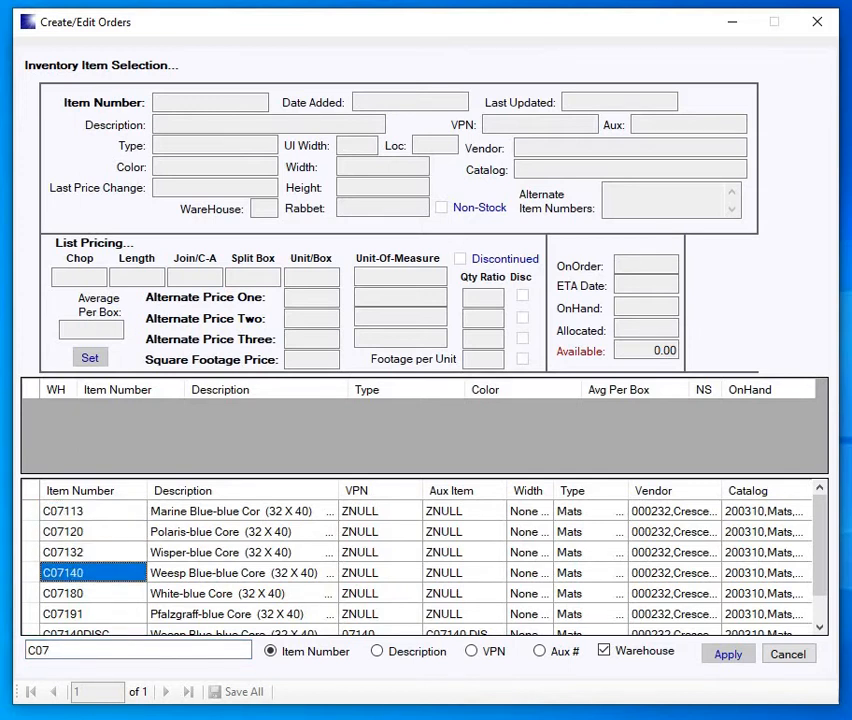
pyautogui.press('Return')
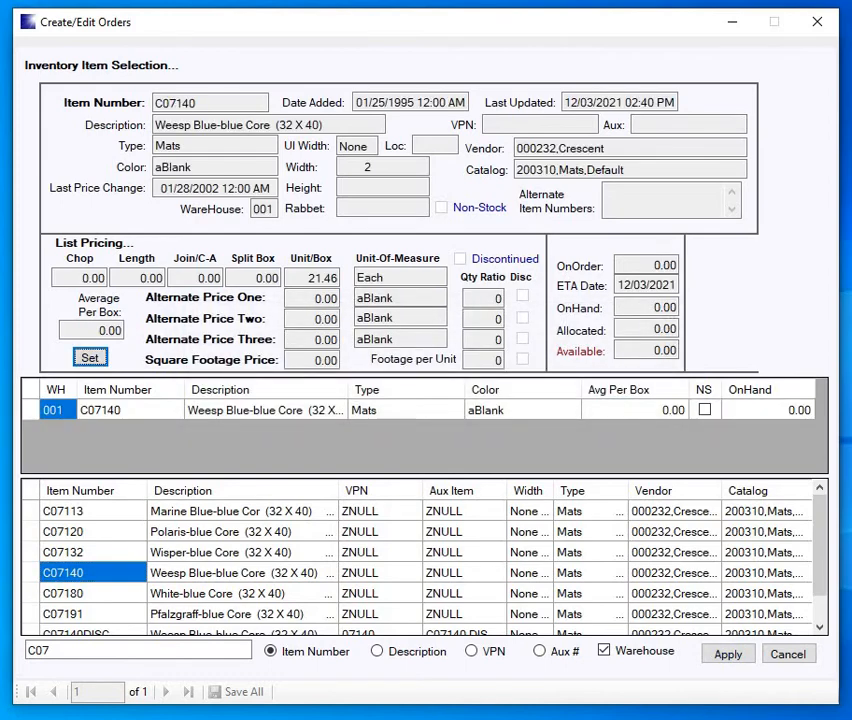
pyautogui.press('Return')
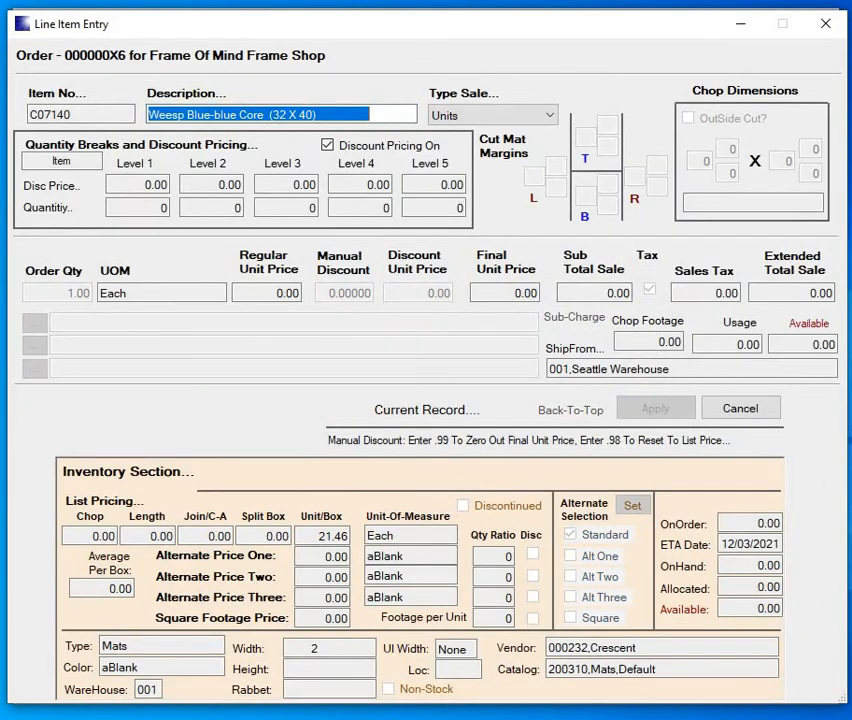
# - Set the C07140 line's order quantity to 5 and apply the line to the work order
pyautogui.press('Return')
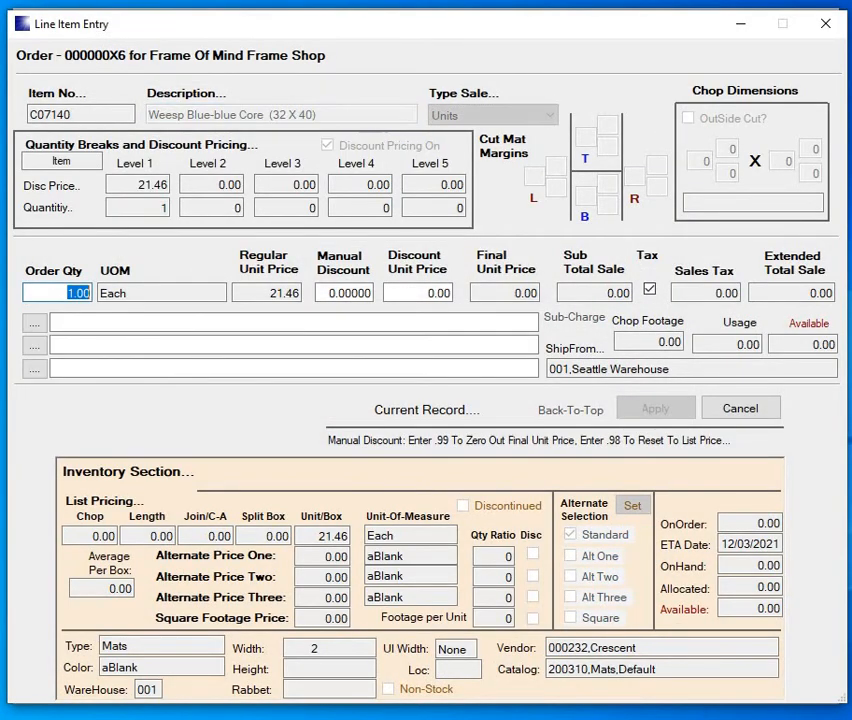
pyautogui.write('5')
pyautogui.press('Return')
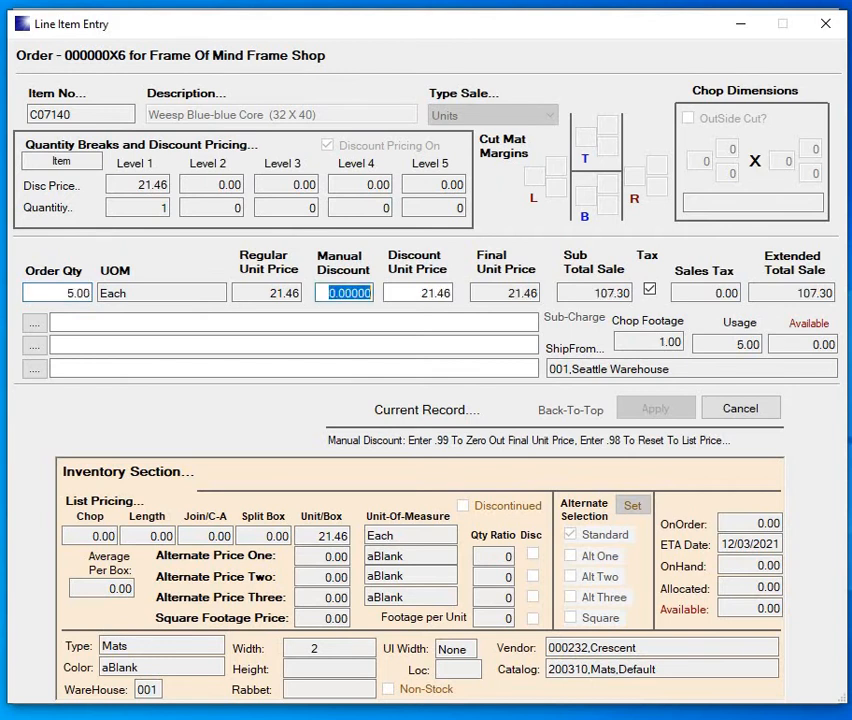
pyautogui.press('Return')
pyautogui.press('Return')
pyautogui.press('Return')
pyautogui.press('Return')
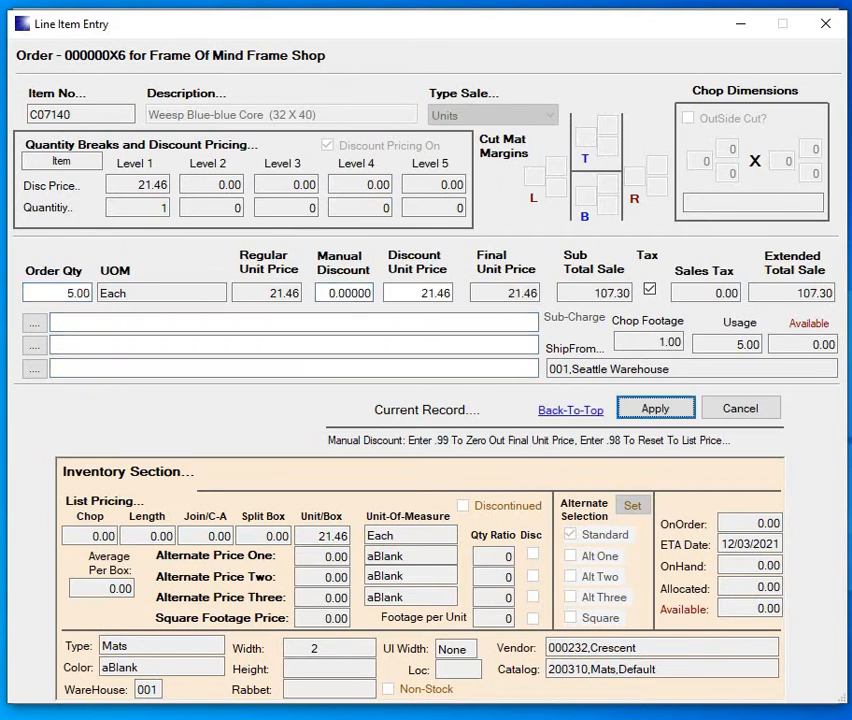
pyautogui.press('Return')
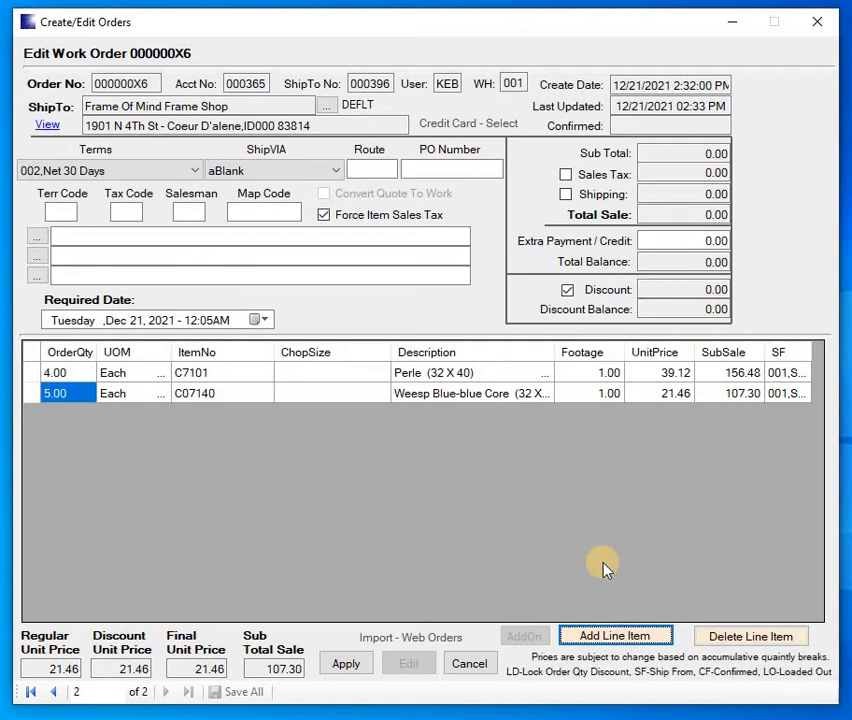
# - Start another work order line, minimize the order window, and review the User Defaults settings before closing them
pyautogui.press('Return')
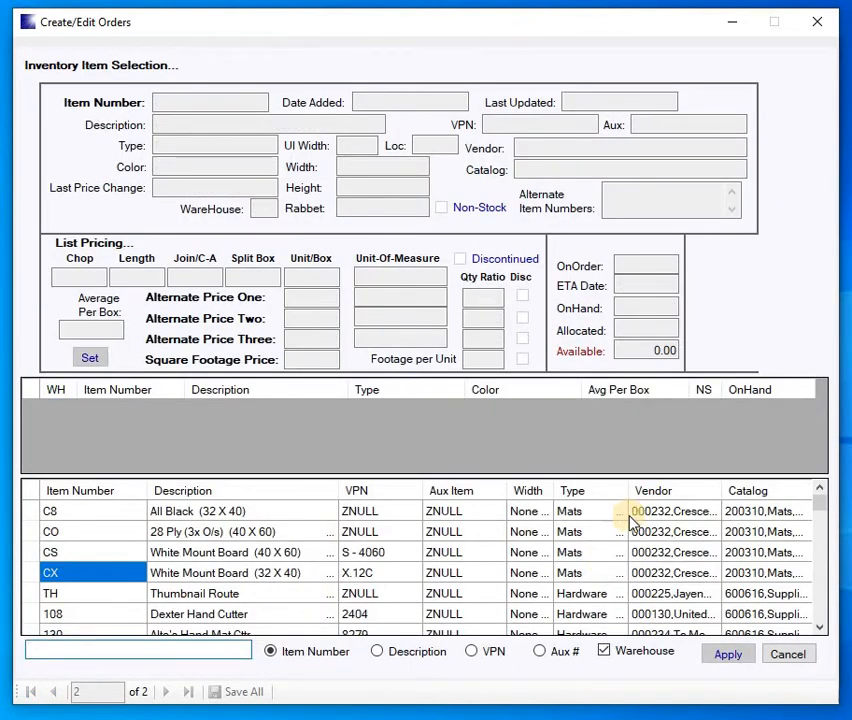
pyautogui.click(733, 21)
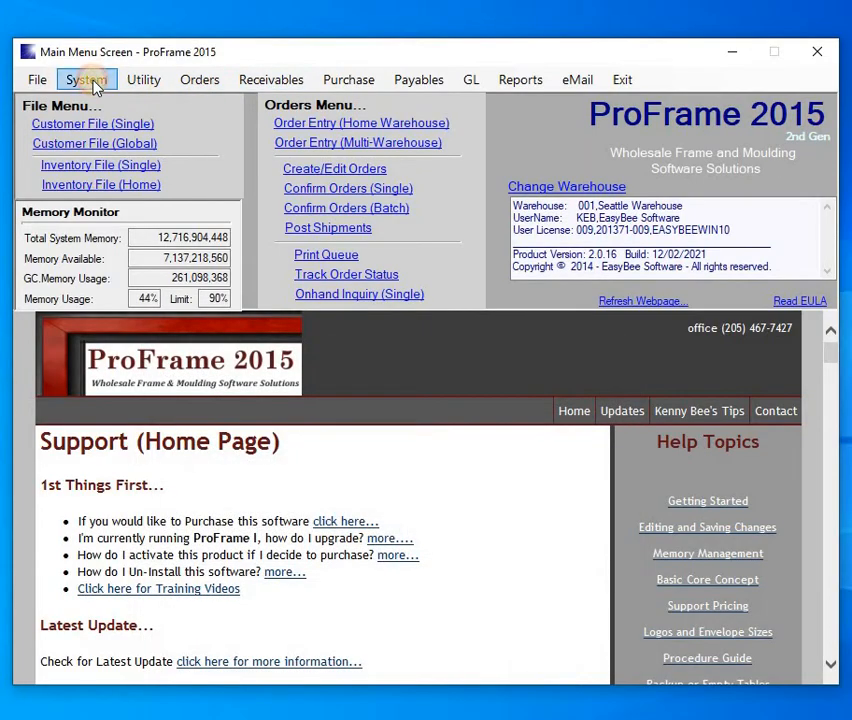
pyautogui.click(88, 80)
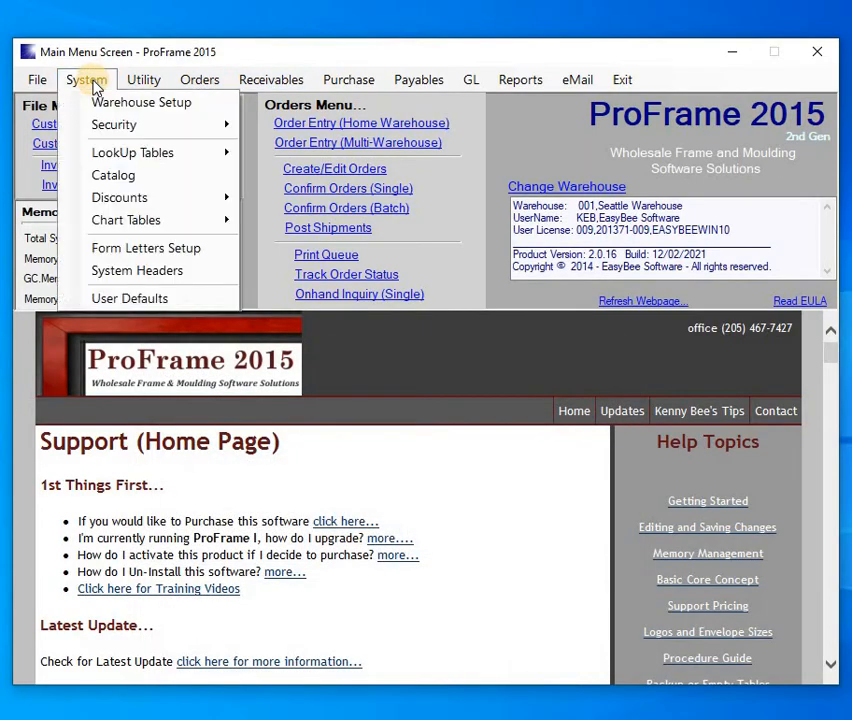
pyautogui.moveTo(115, 124)
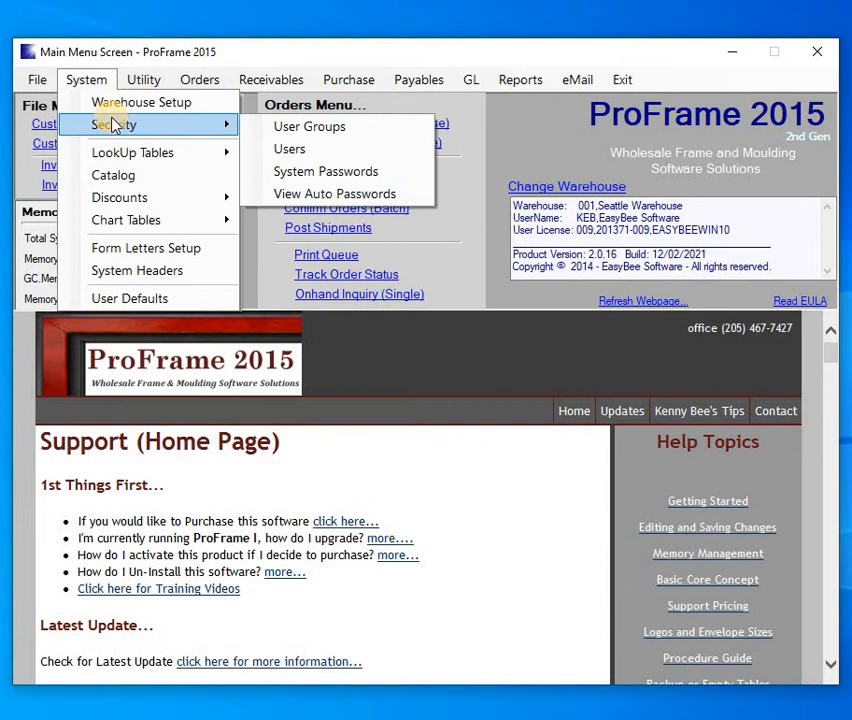
pyautogui.click(133, 298)
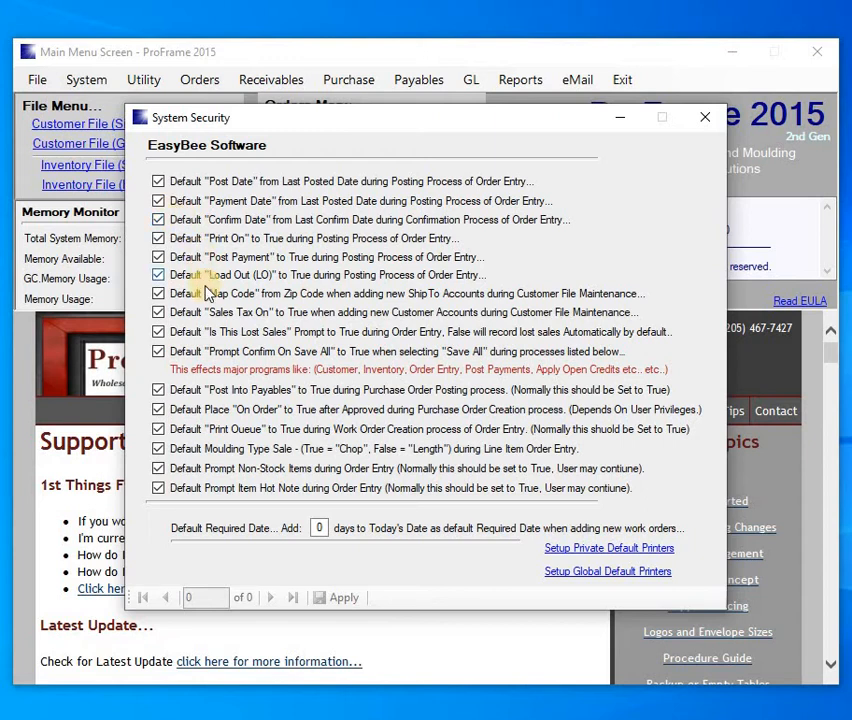
pyautogui.click(708, 116)
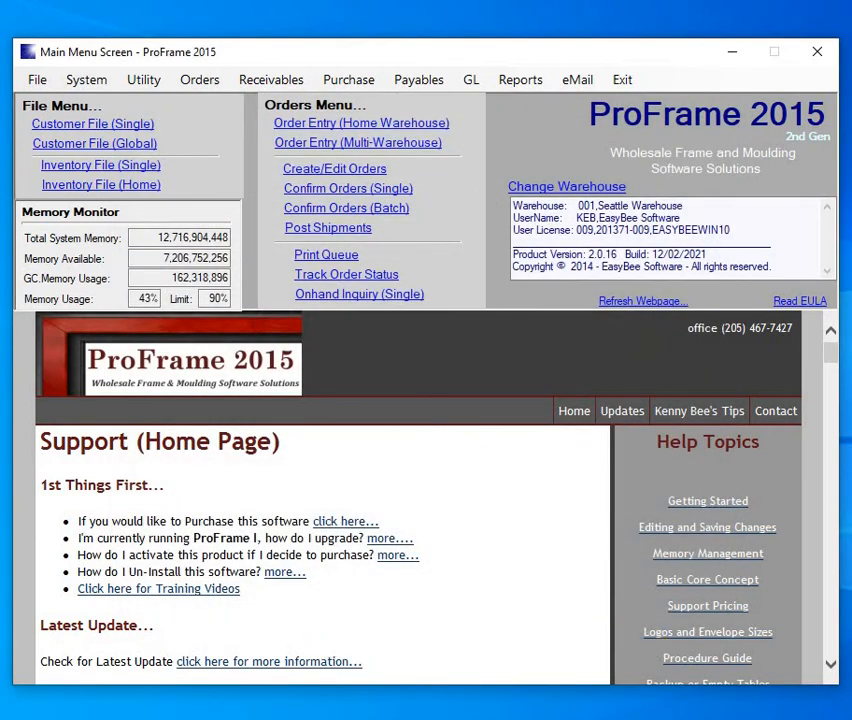
# - Return to the work order's inventory item selection and cancel adding the pending line item
pyautogui.moveTo(330, 718)
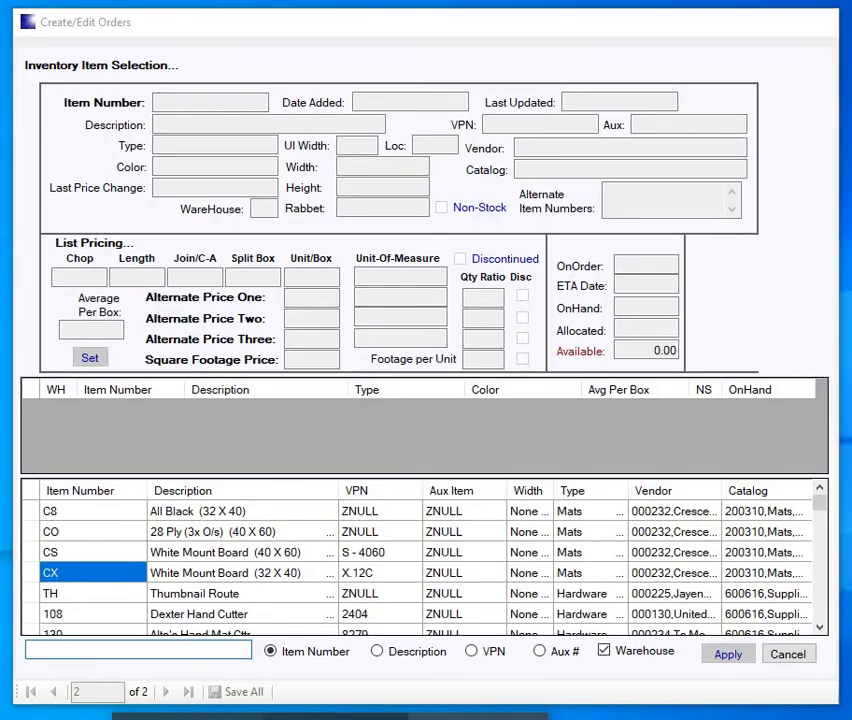
pyautogui.click(330, 714)
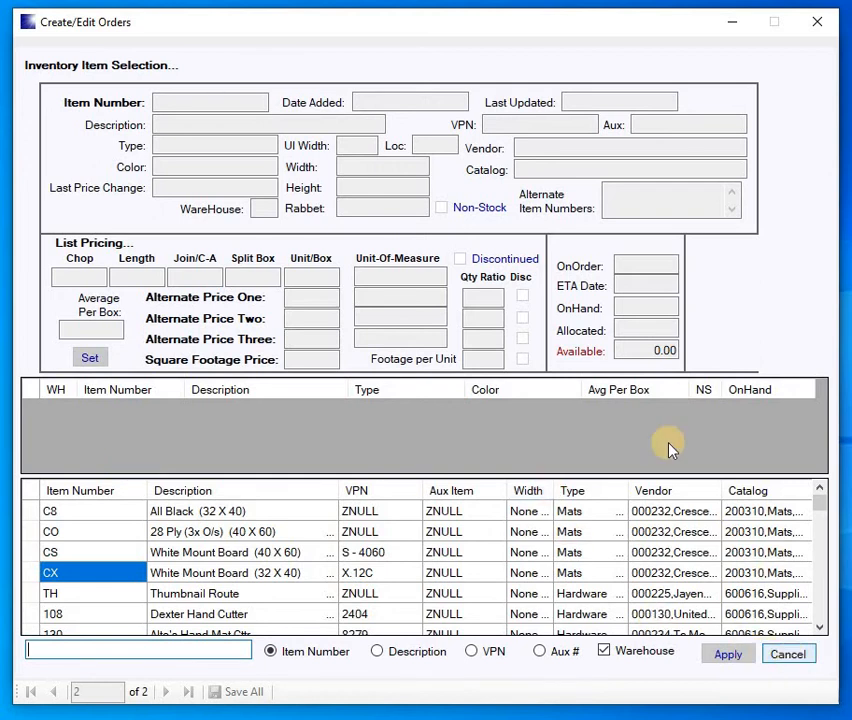
pyautogui.click(788, 657)
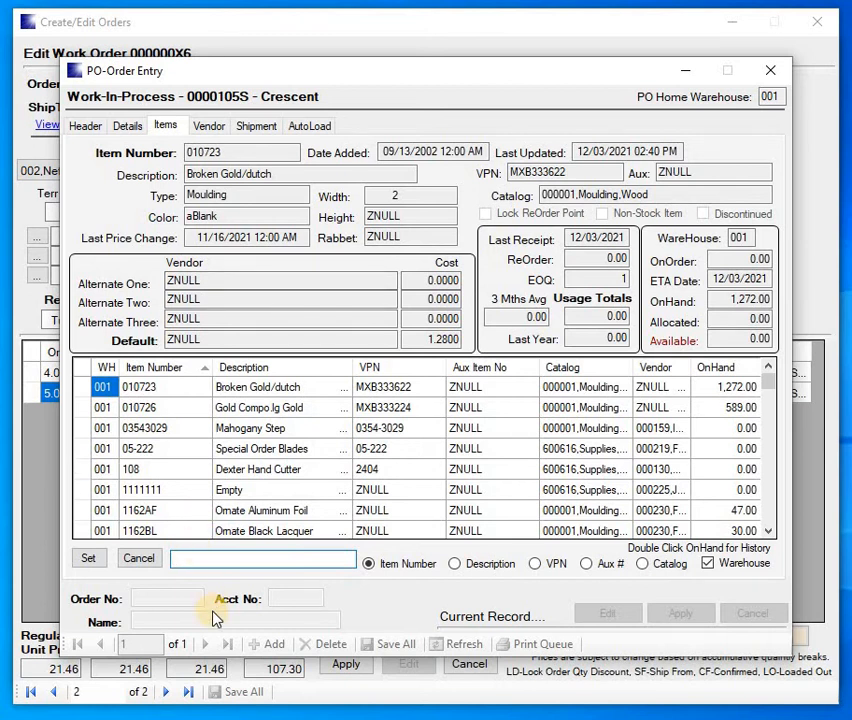
# - In the Crescent purchase order, look up item C07191, Pfalzgraff-blue Core (32 X 40), and set it as the line's item
pyautogui.write('C')
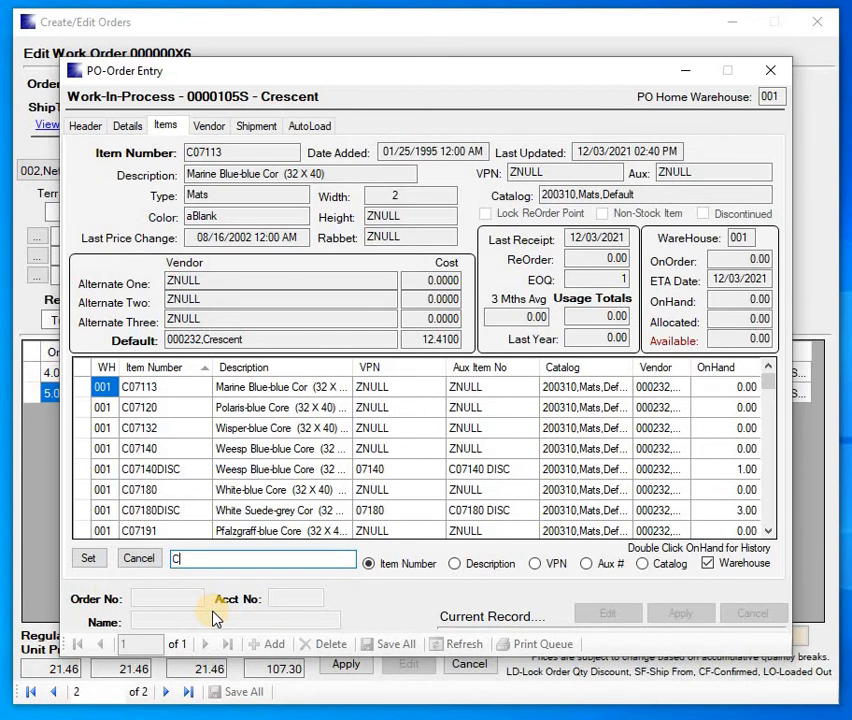
pyautogui.write('07')
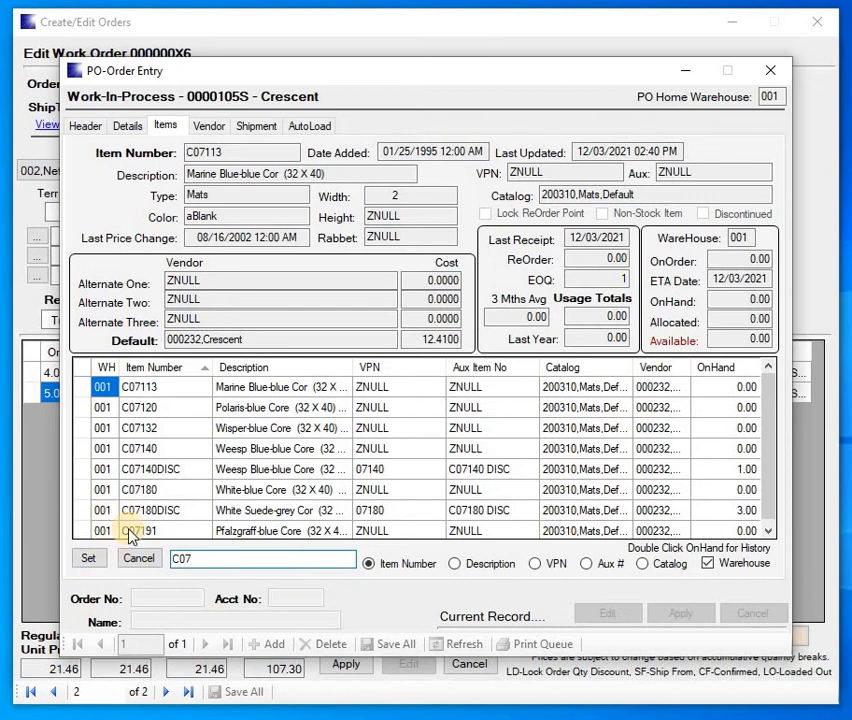
pyautogui.write('19')
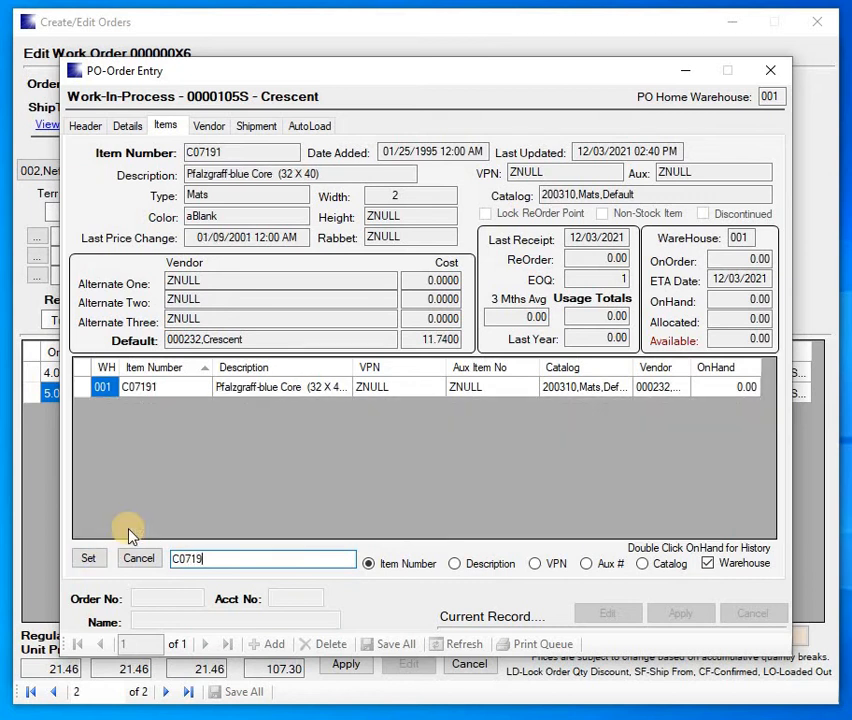
pyautogui.write('1')
pyautogui.press('Return')
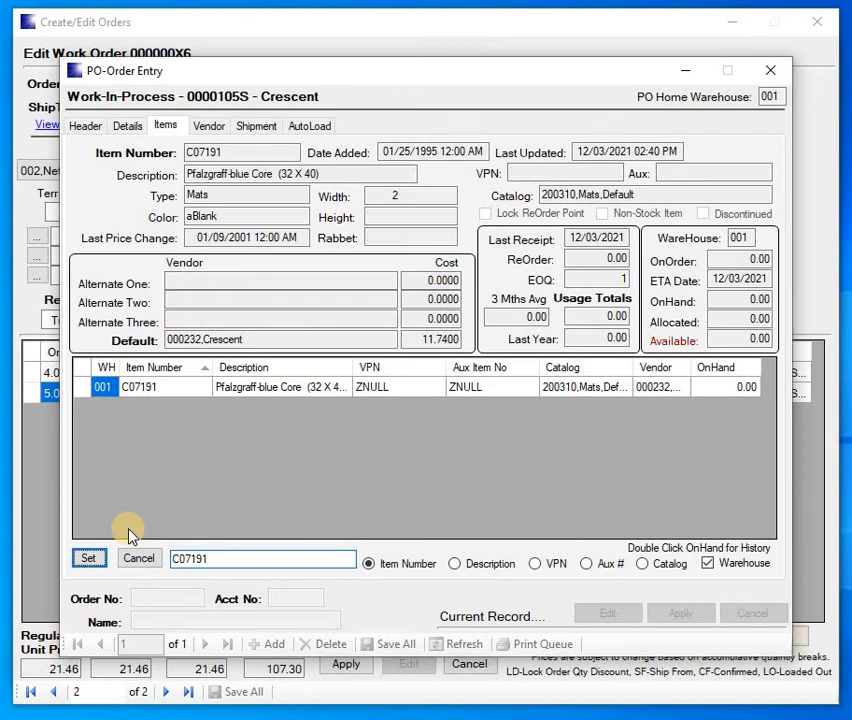
pyautogui.press('Return')
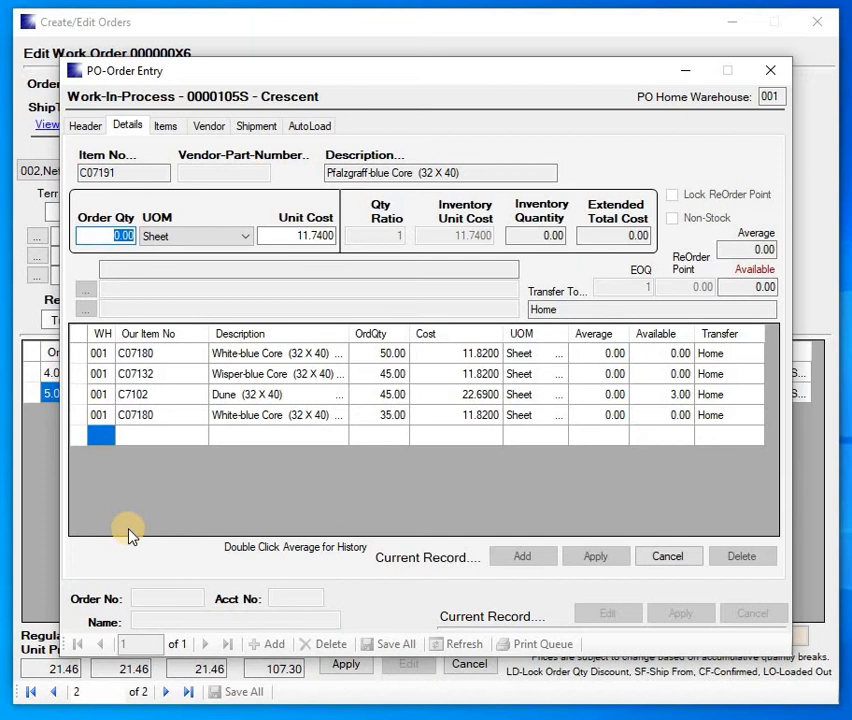
# - Set the C07191 line's order quantity to 100 sheets and accept the default unit cost
pyautogui.write('100')
pyautogui.press('Tab')
pyautogui.press('Tab')
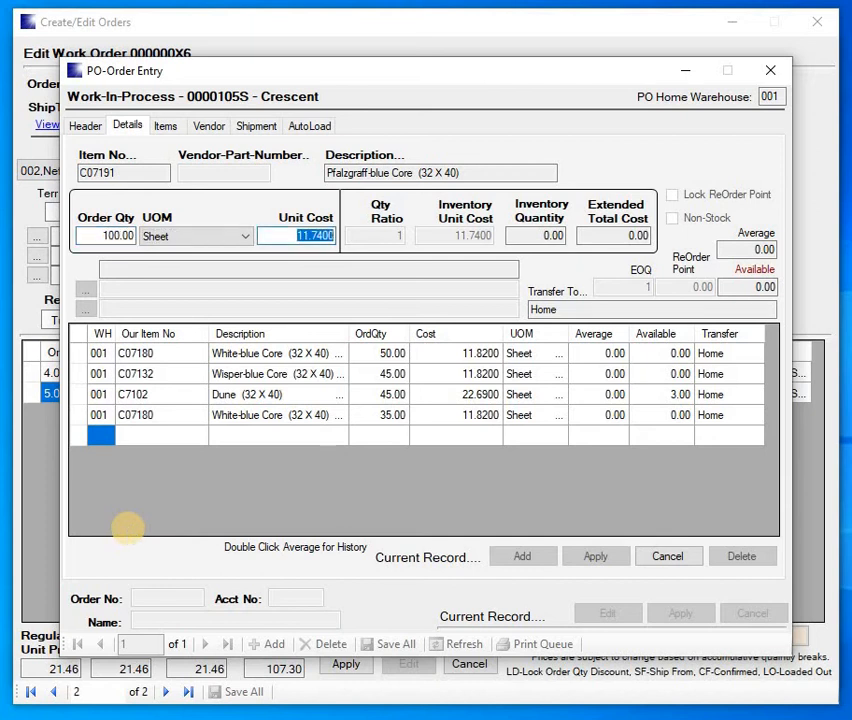
pyautogui.press('Tab')
pyautogui.press('Tab')
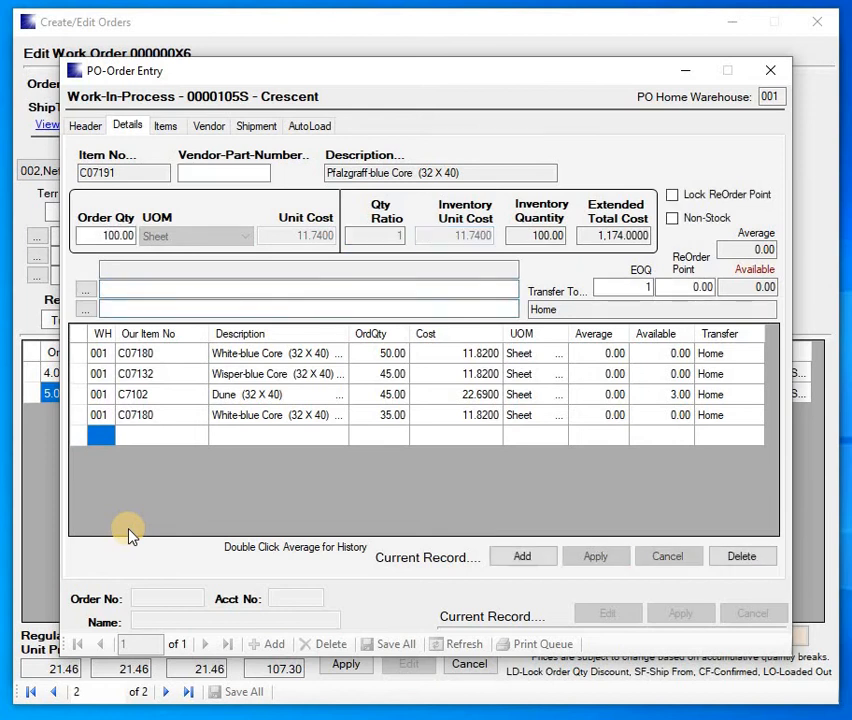
# - Add another purchase order line, looking up item C07132, Wisper-blue Core (32 X 40), and setting it as the item
pyautogui.press('Return')
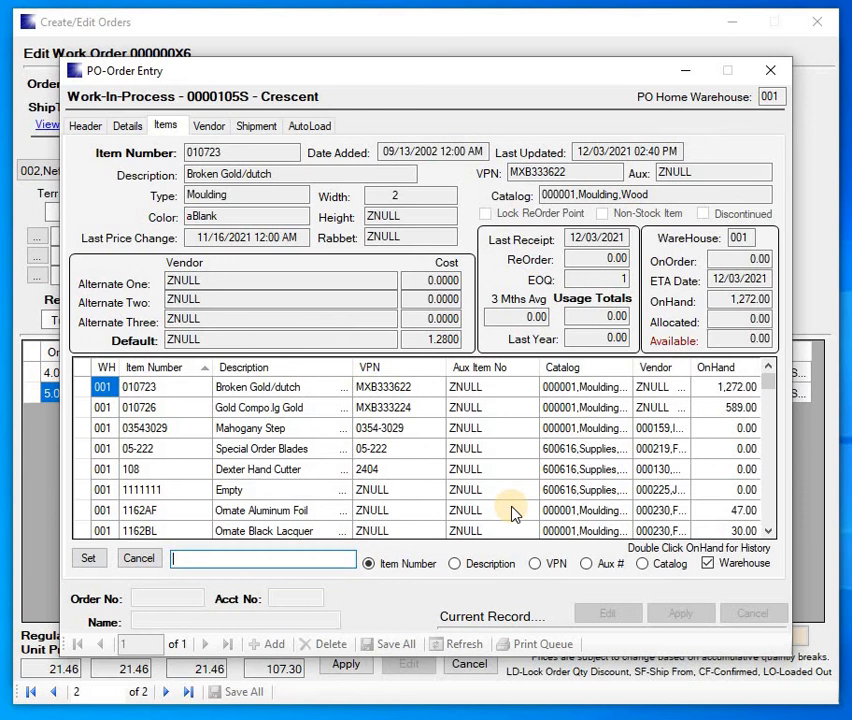
pyautogui.write('C')
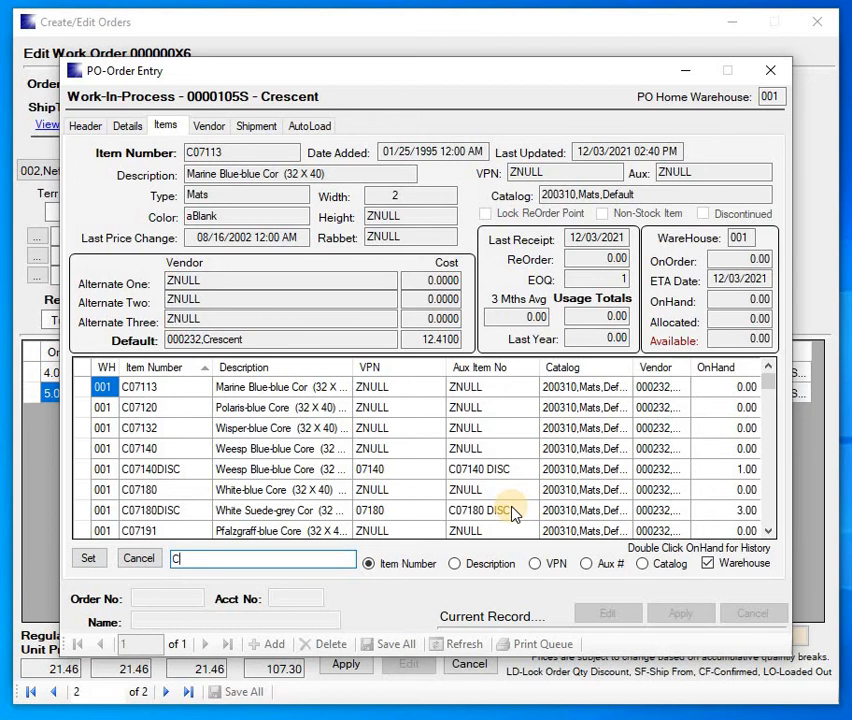
pyautogui.write('0713')
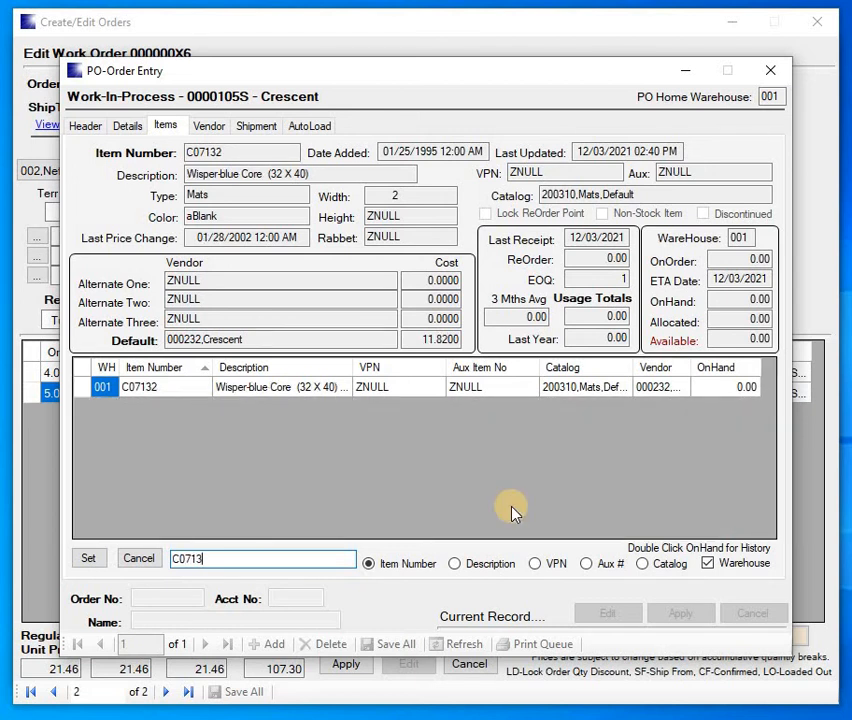
pyautogui.press('Return')
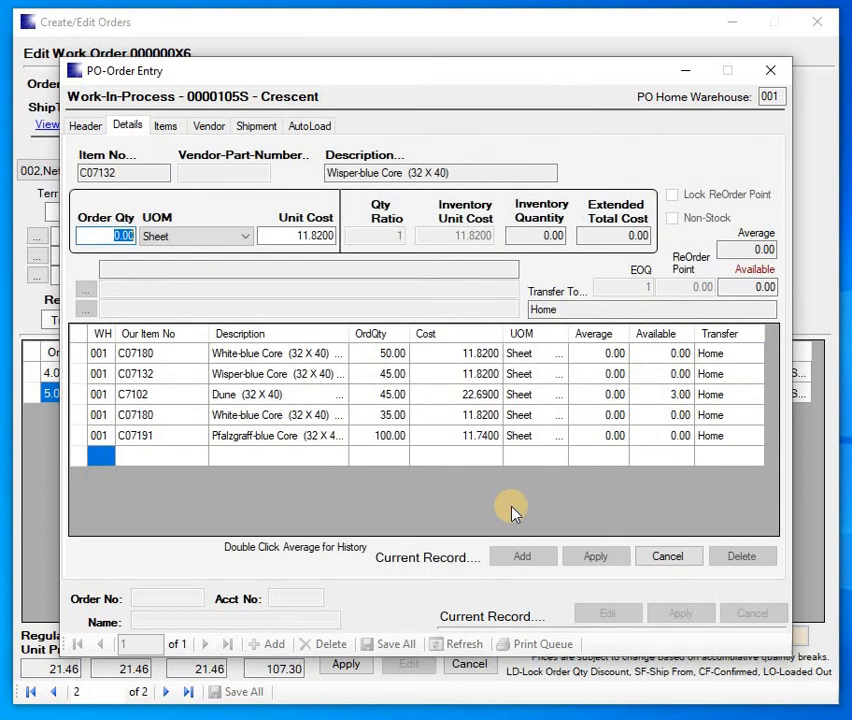
# - Set the C07132 line's order quantity to 50 sheets, accept the default unit cost, and apply the line without adding another
pyautogui.write('50')
pyautogui.press('Tab')
pyautogui.press('Tab')
pyautogui.press('Tab')
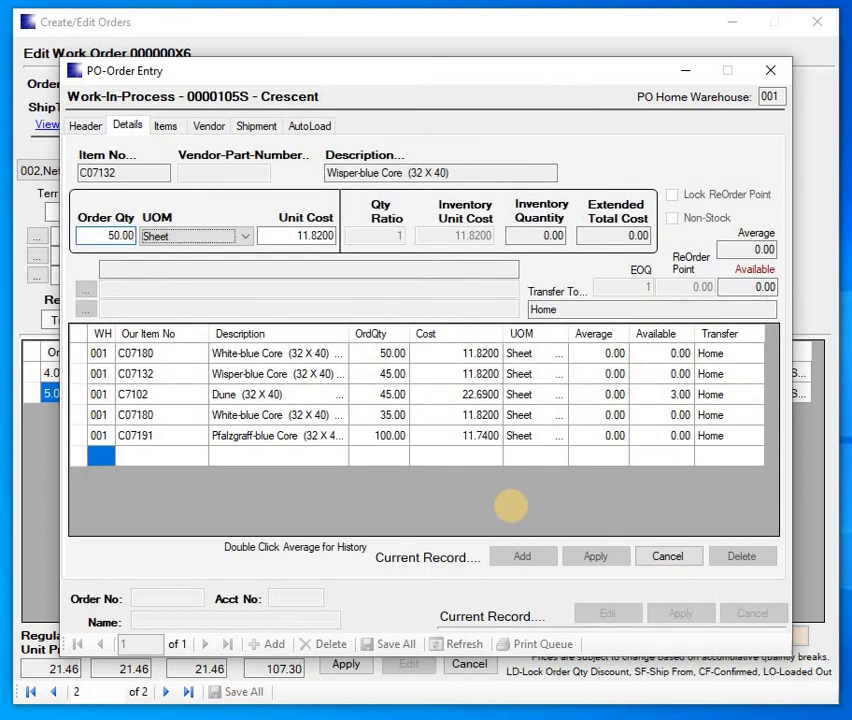
pyautogui.press('Tab')
pyautogui.press('Tab')
pyautogui.press('Tab')
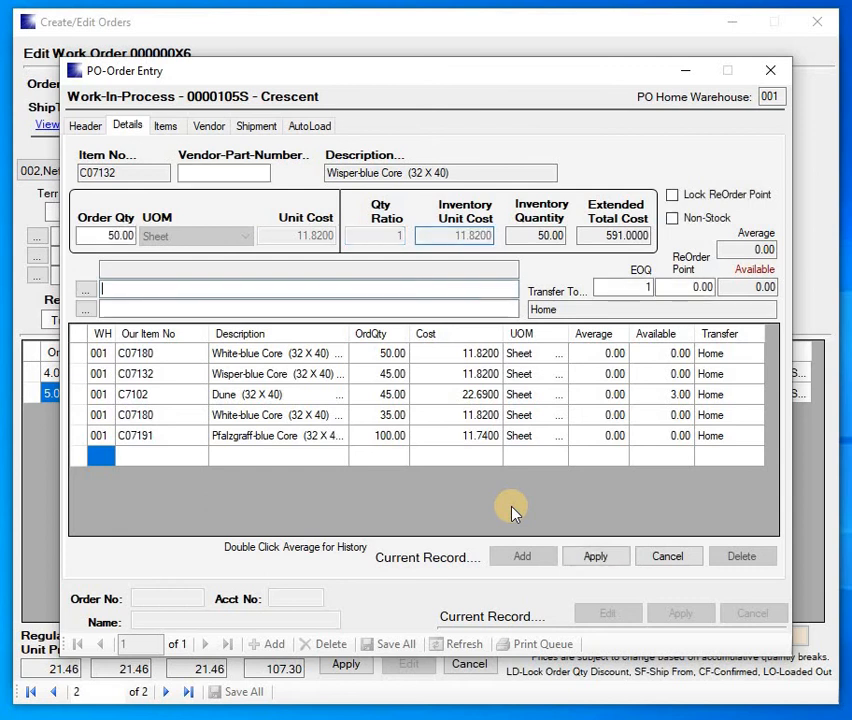
pyautogui.press('Return')
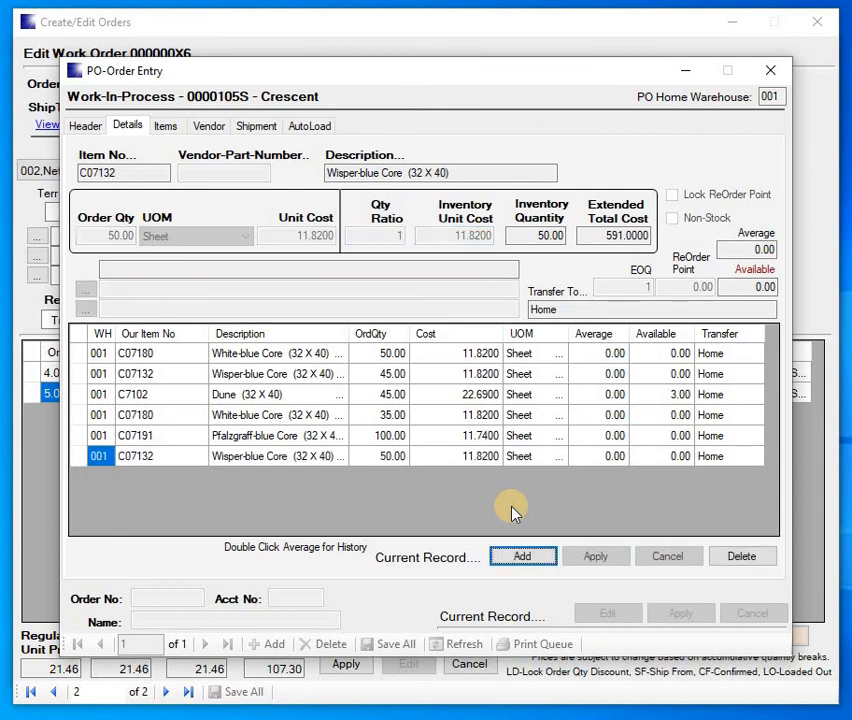
pyautogui.press('Return')
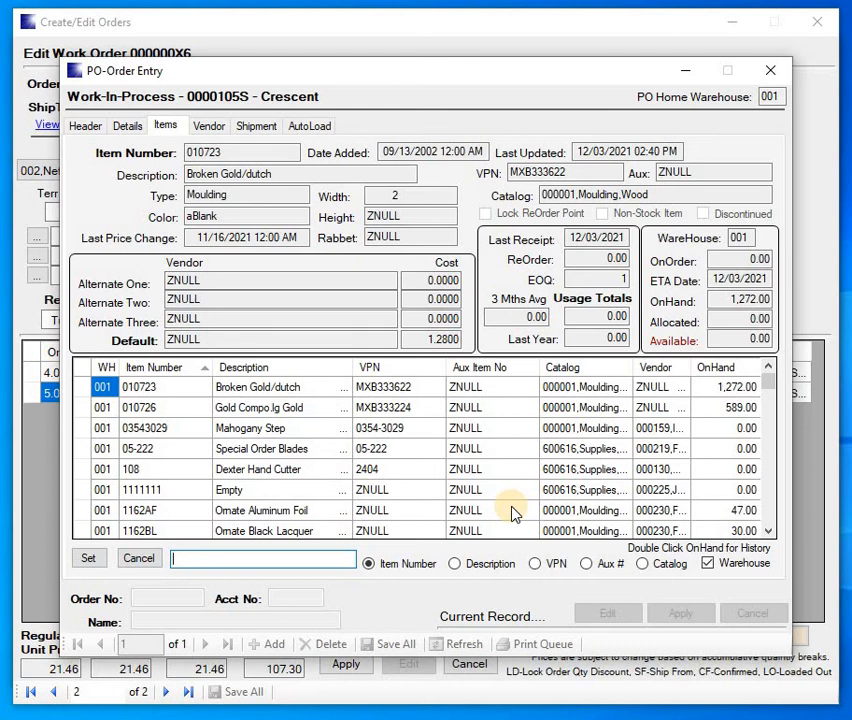
pyautogui.click(139, 564)
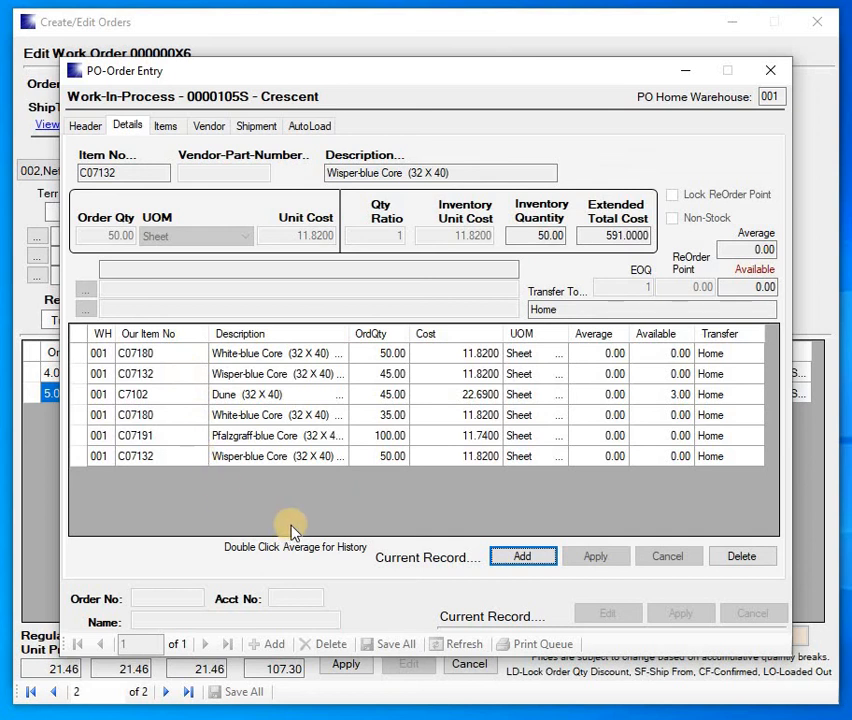
# - Apply the Crescent purchase order from its header, save all changes to the live database, and close purchase order entry
pyautogui.click(85, 126)
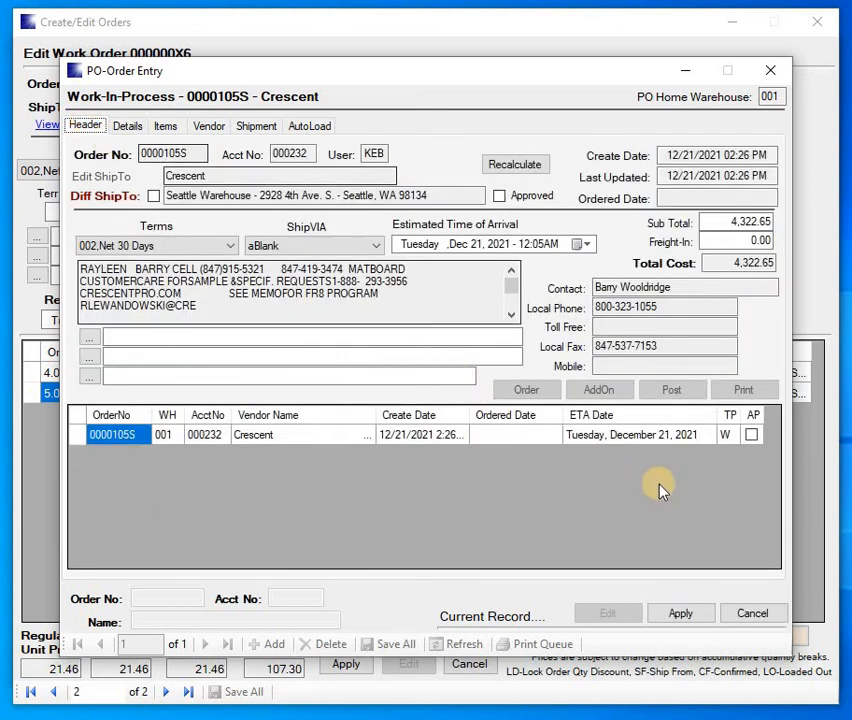
pyautogui.click(676, 613)
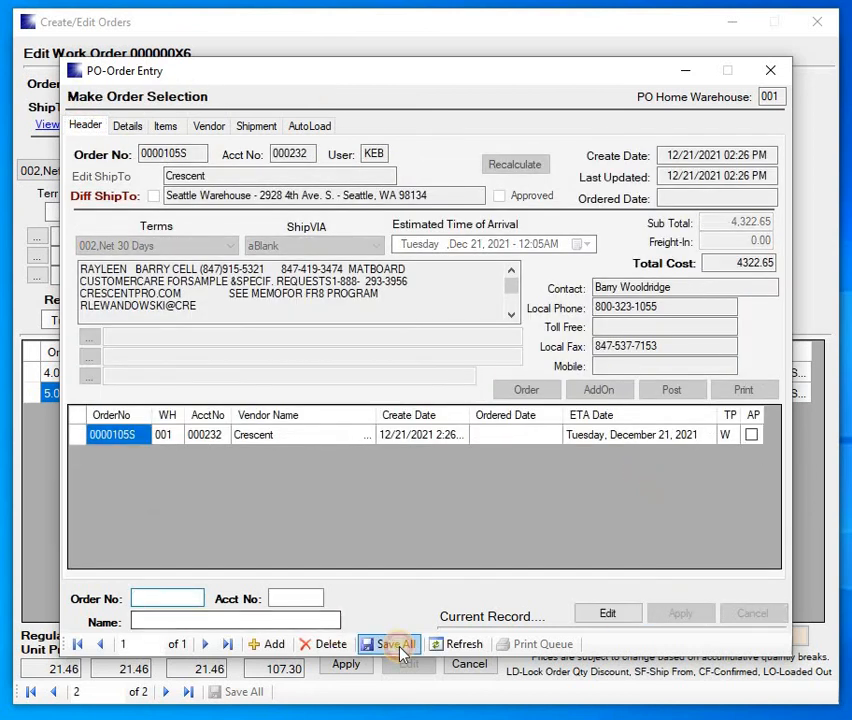
pyautogui.click(397, 645)
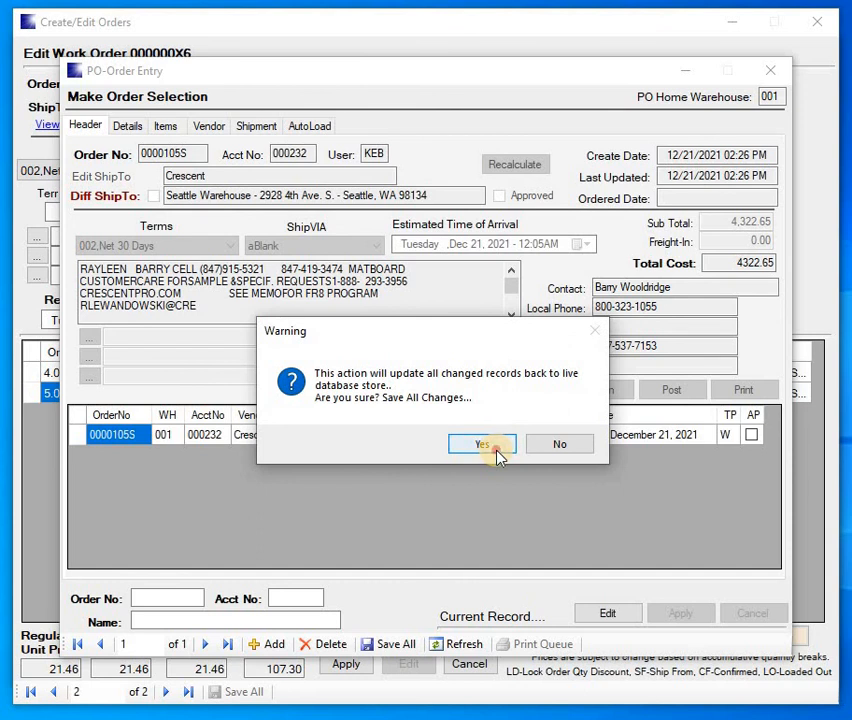
pyautogui.click(499, 456)
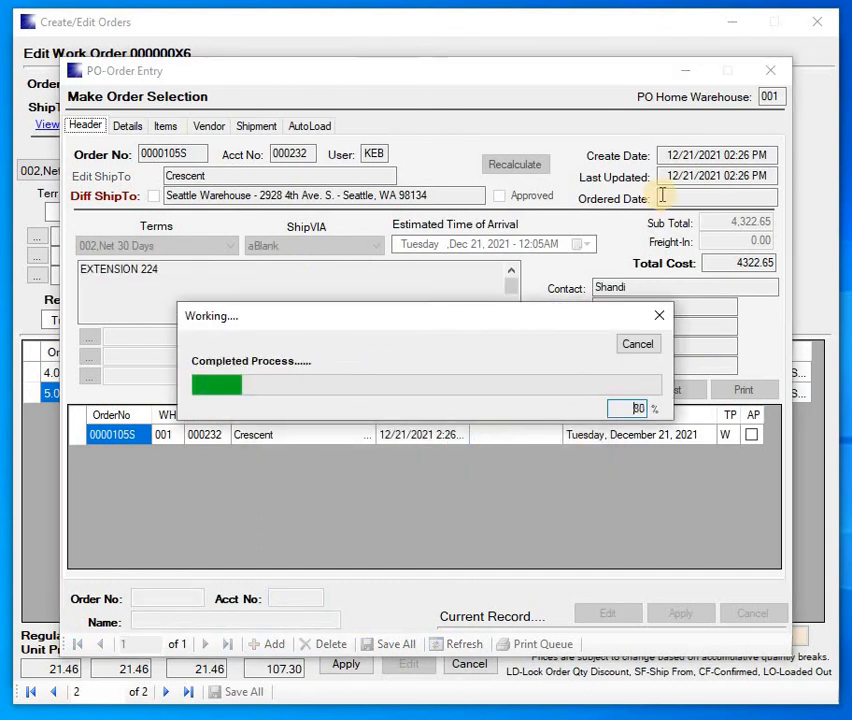
pyautogui.click(772, 70)
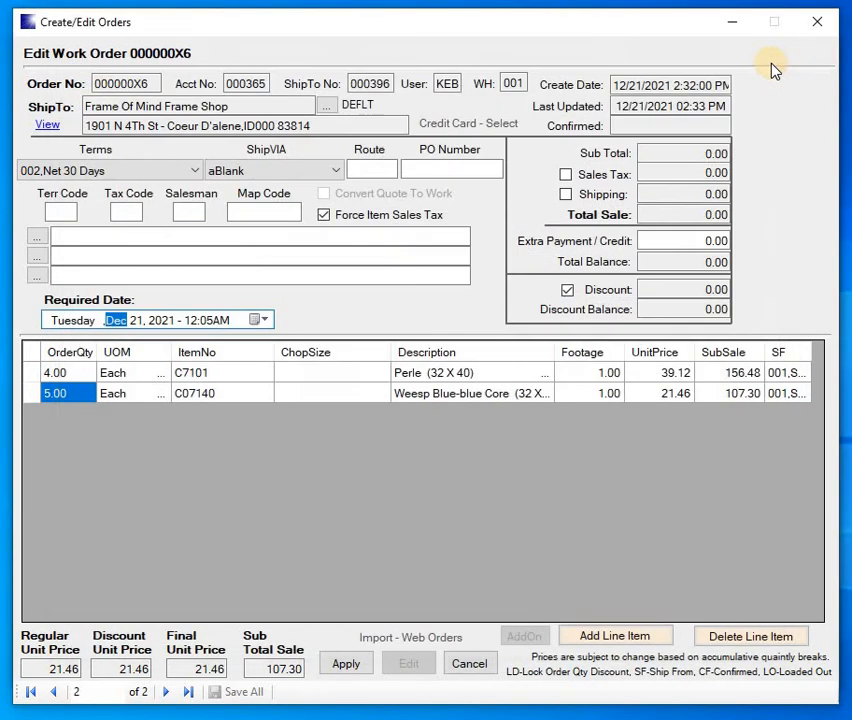
# - Close the Frame Of Mind Frame Shop work order and agree to delete the uncompleted order
pyautogui.click(824, 24)
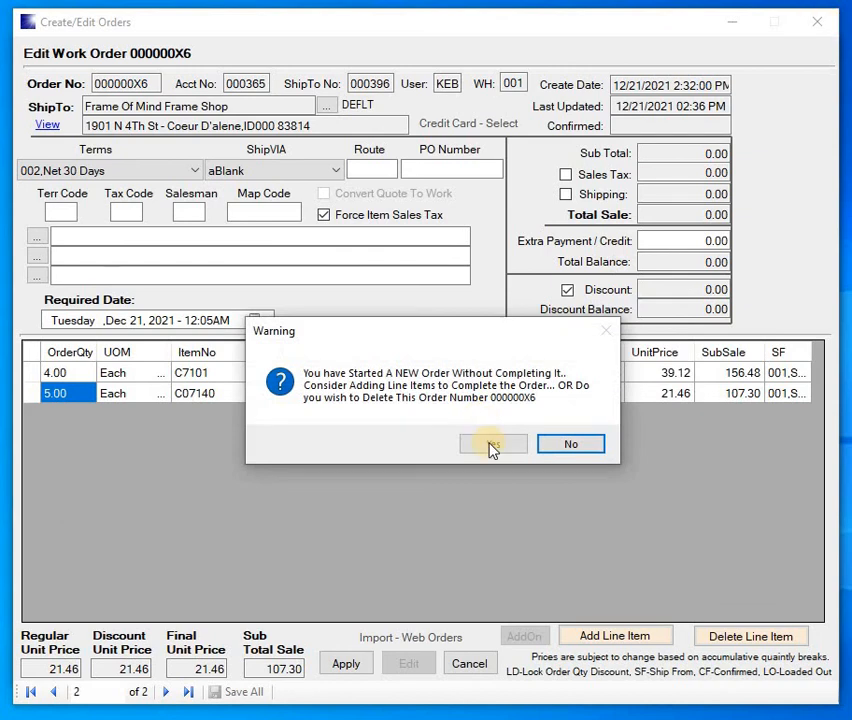
pyautogui.click(491, 446)
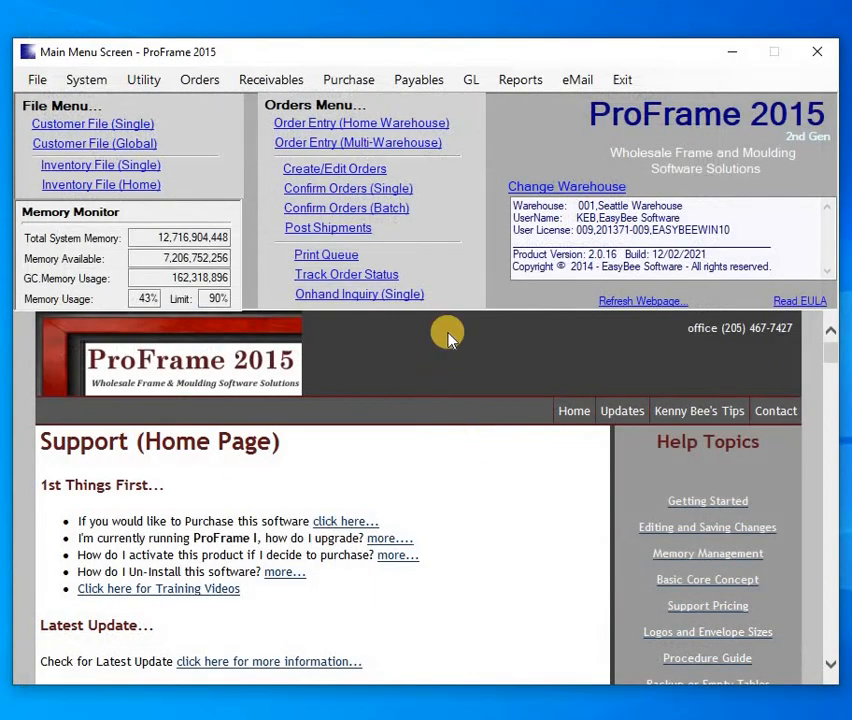